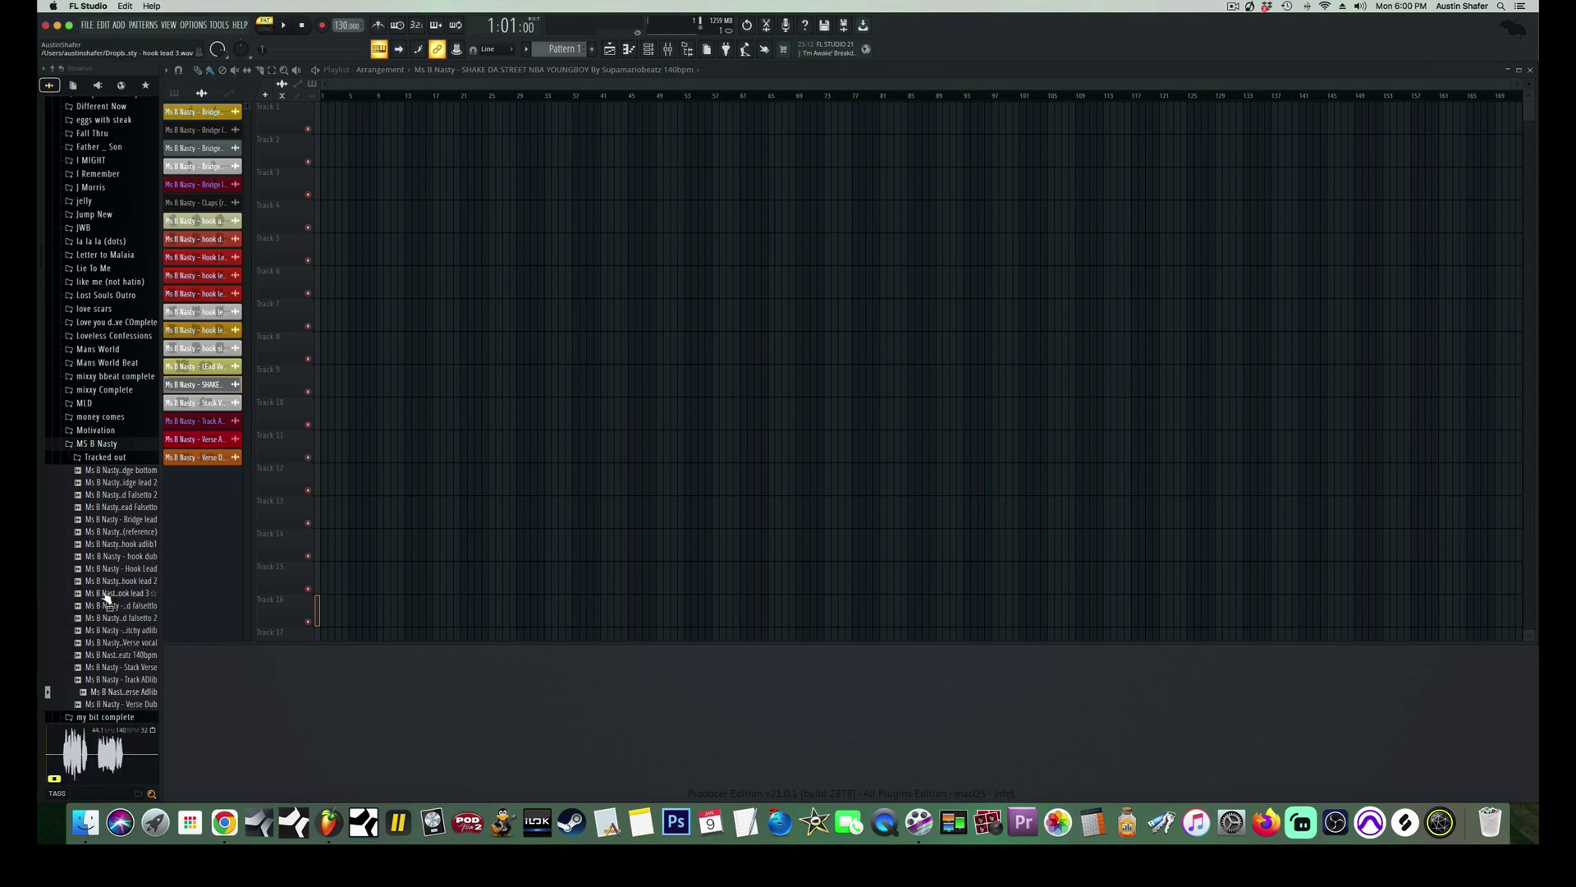
Preview the reference vocal and SHAKE DA STREET beat, then tap the project tempo to 140 BPM
{"action": "left_click", "coordinate": [104, 532]}
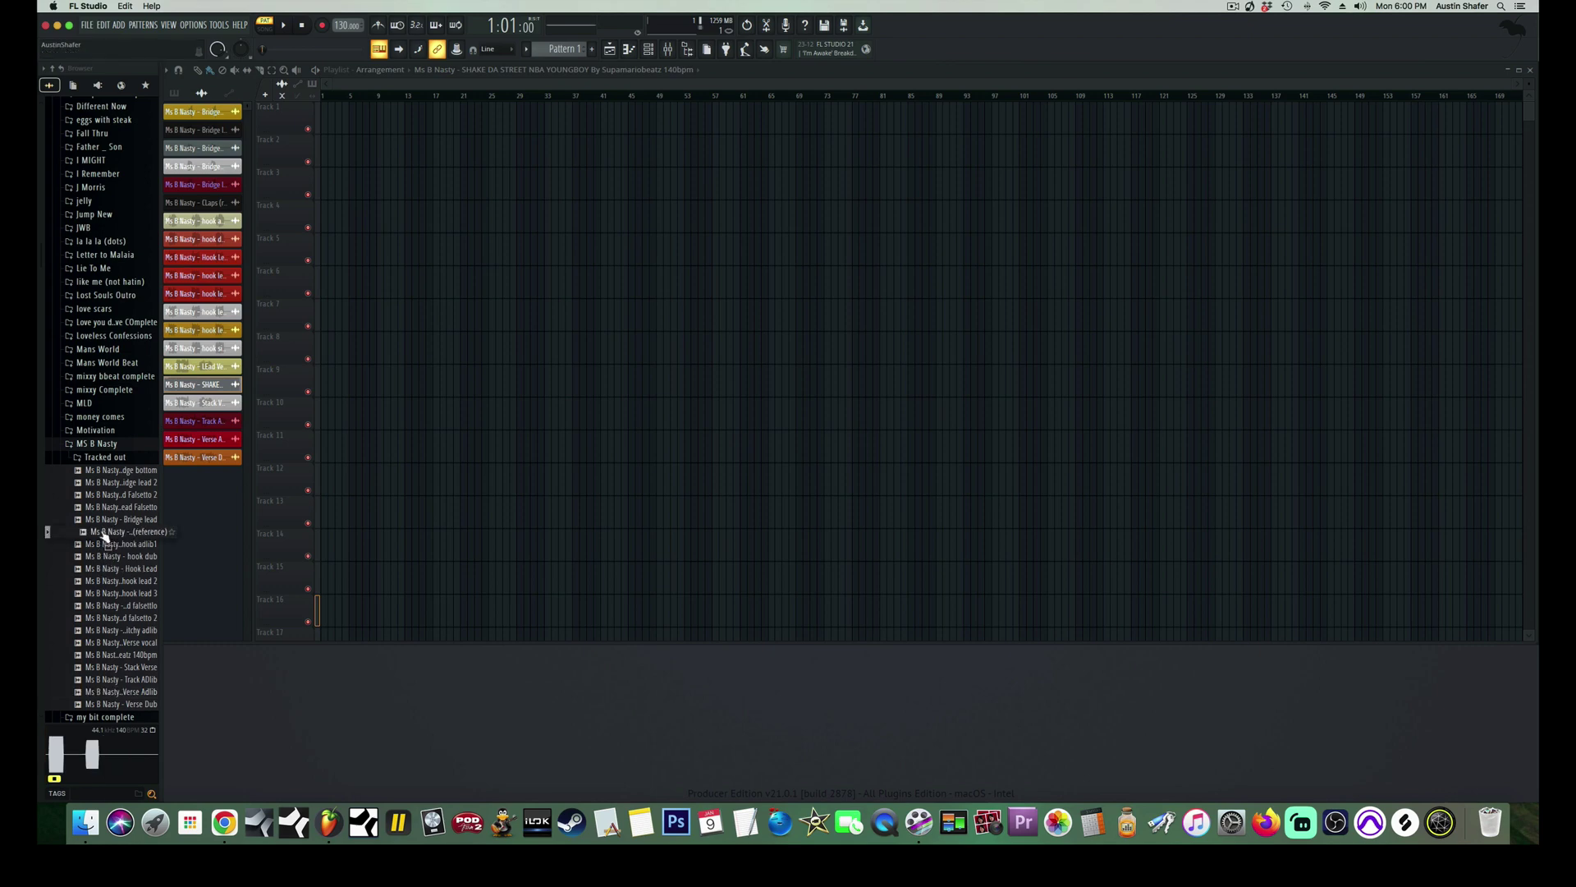
{"action": "left_click", "coordinate": [107, 656]}
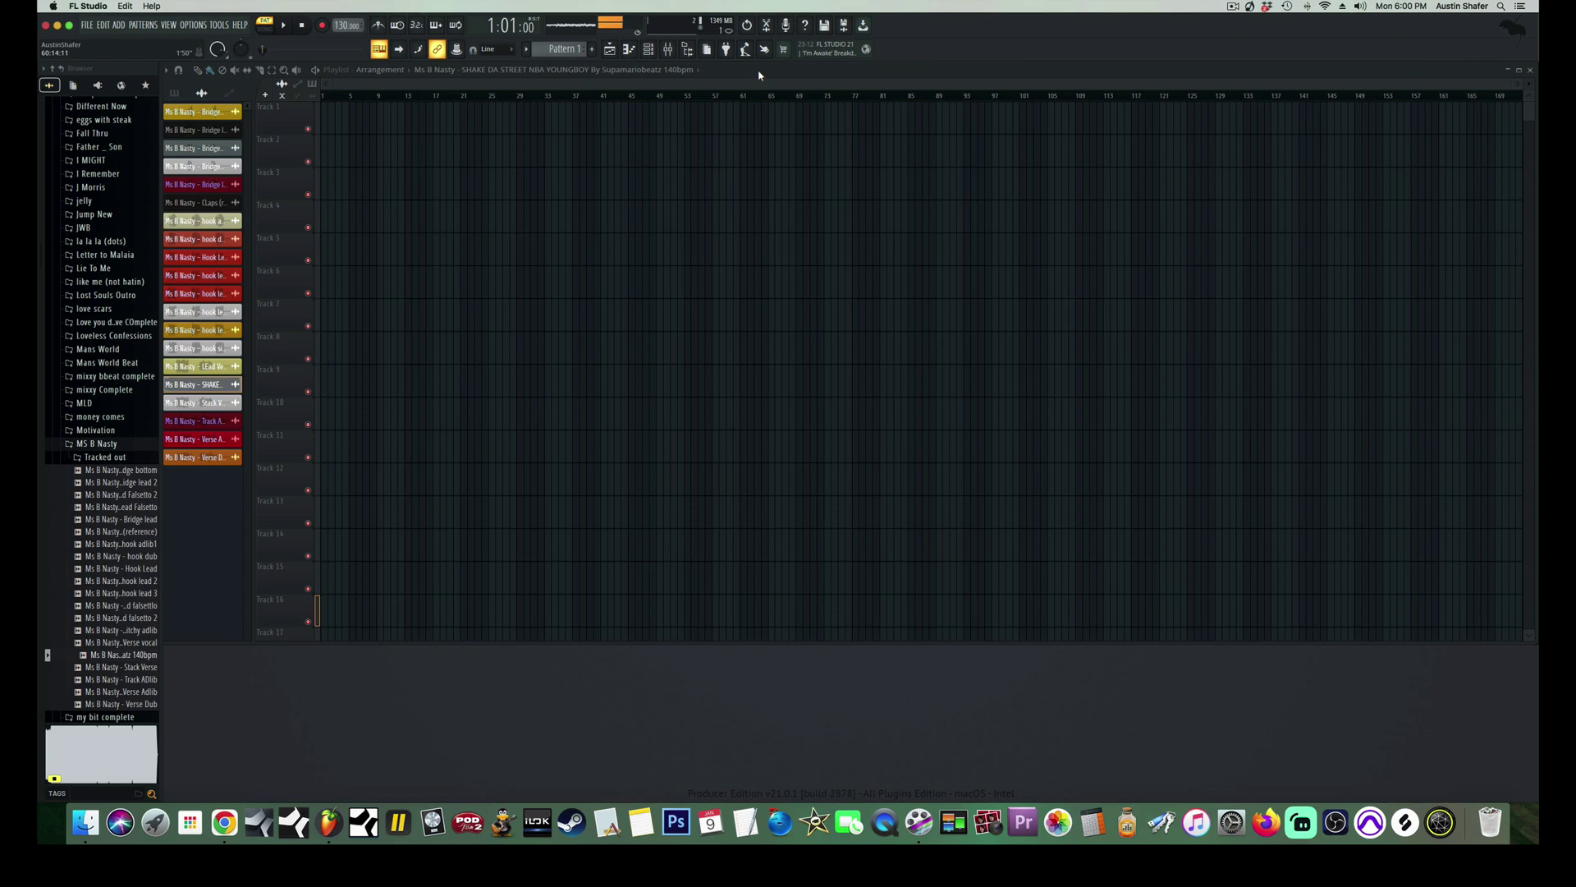
{"action": "left_click", "coordinate": [745, 50]}
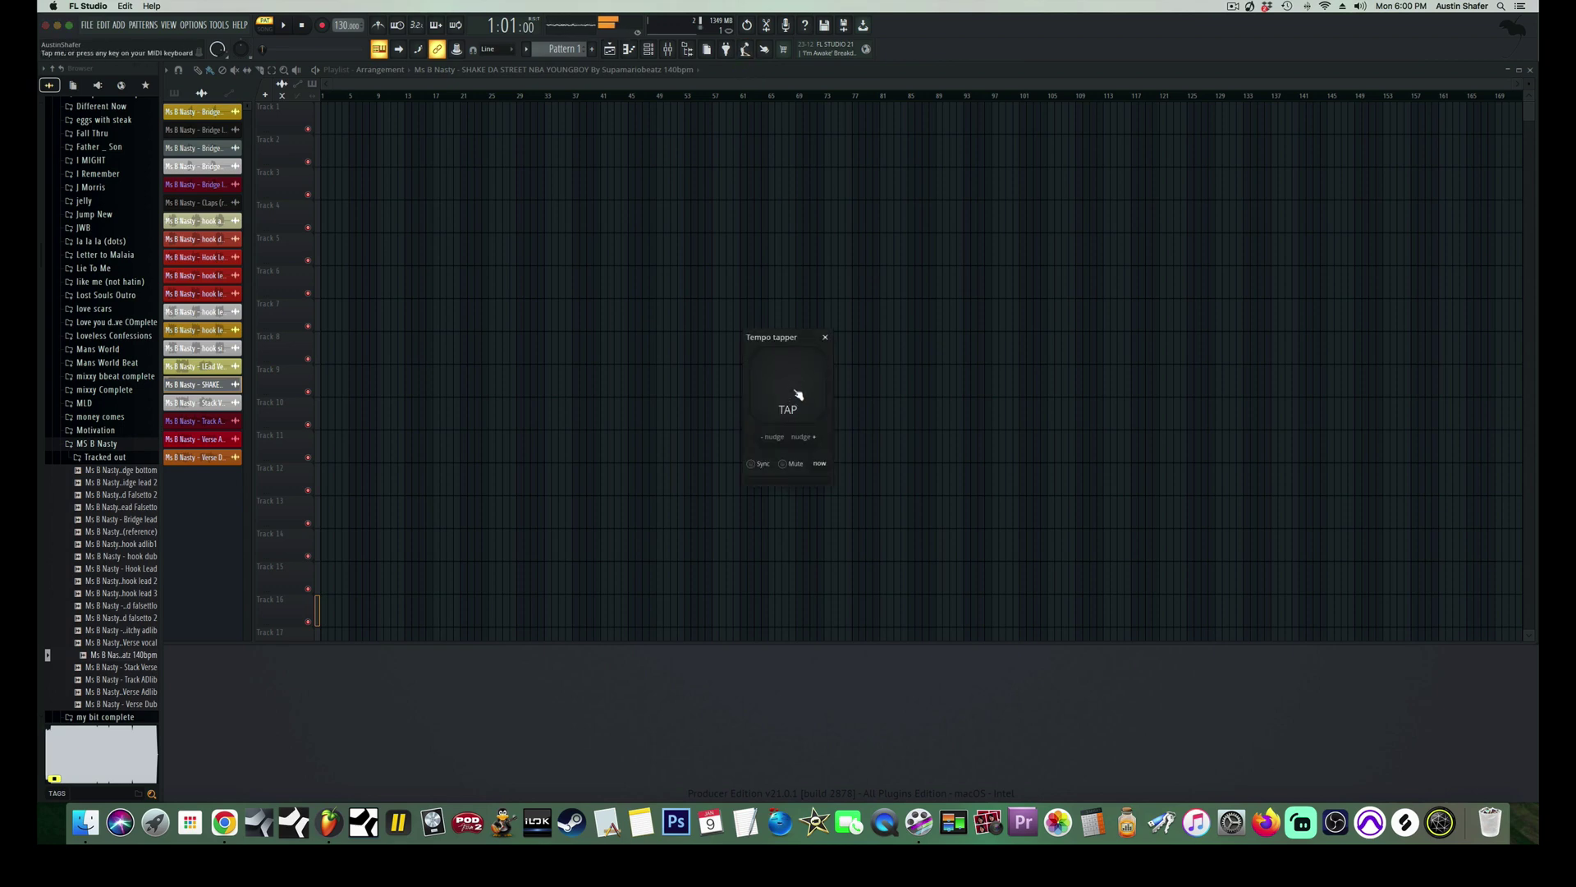
{"action": "left_click", "coordinate": [796, 394]}
{"action": "left_click", "coordinate": [796, 394]}
{"action": "left_click", "coordinate": [797, 394]}
{"action": "left_click", "coordinate": [798, 394]}
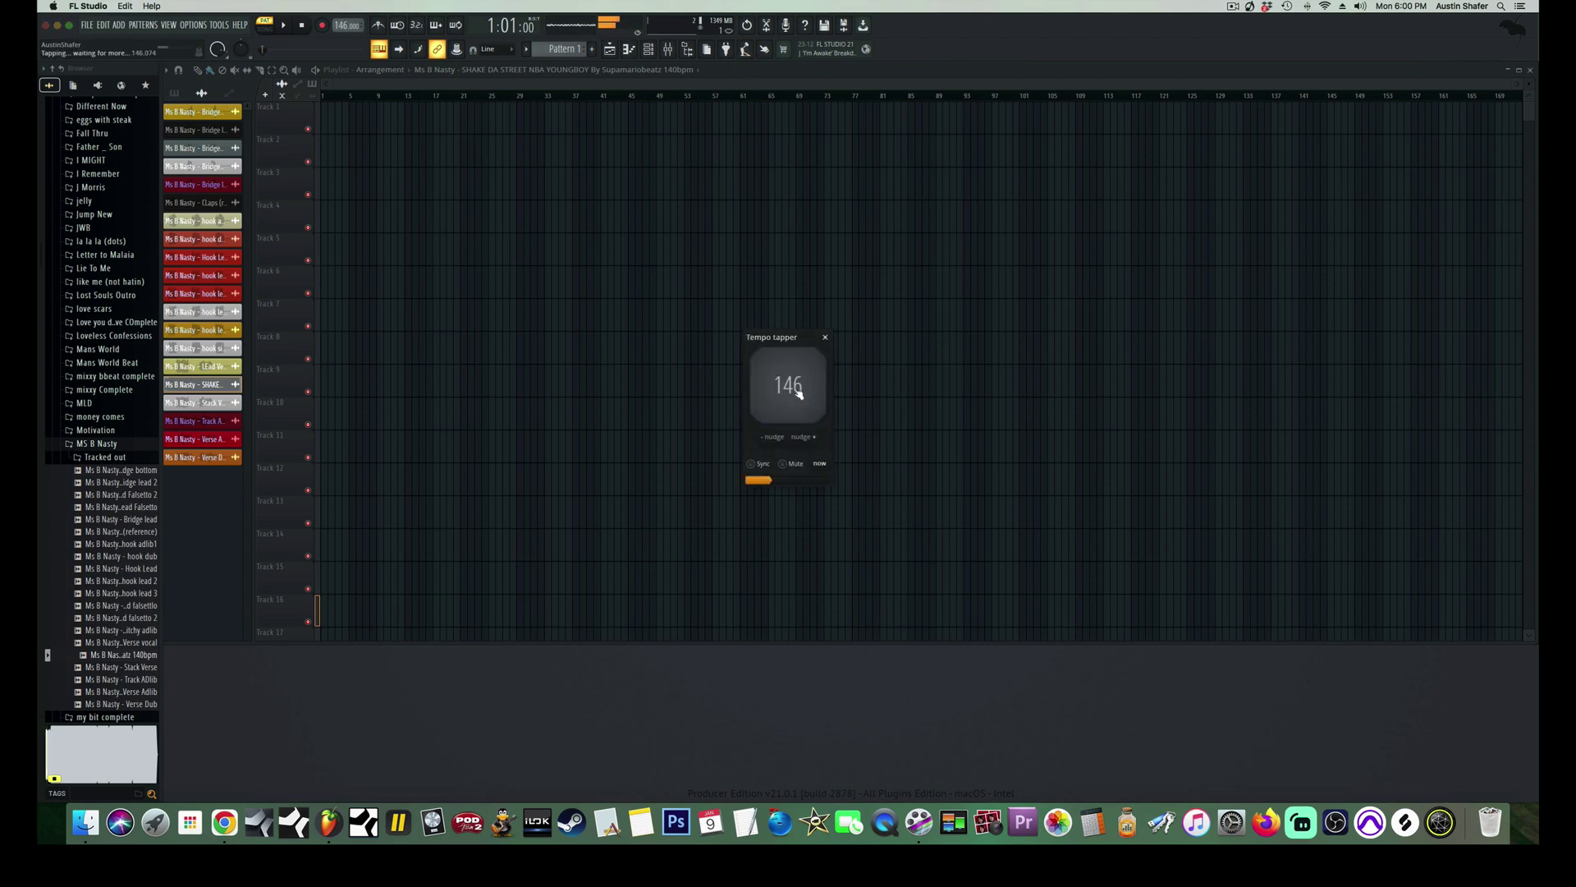
{"action": "left_click", "coordinate": [798, 394]}
{"action": "left_click", "coordinate": [798, 394]}
{"action": "left_click", "coordinate": [798, 394]}
{"action": "left_click", "coordinate": [798, 394]}
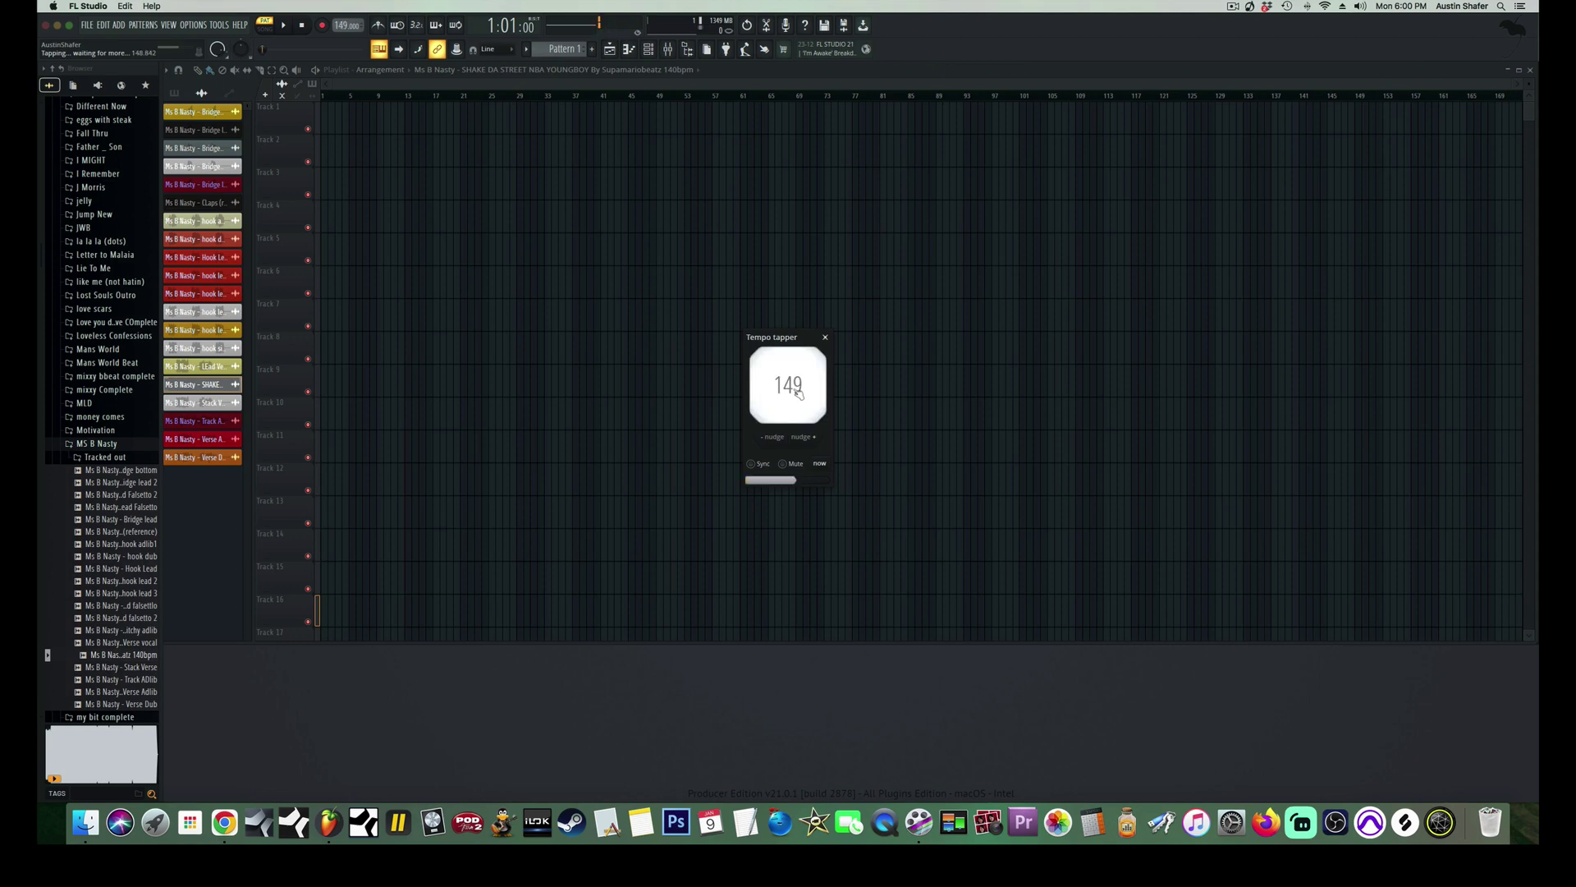
{"action": "left_click", "coordinate": [797, 394]}
{"action": "left_click", "coordinate": [797, 394]}
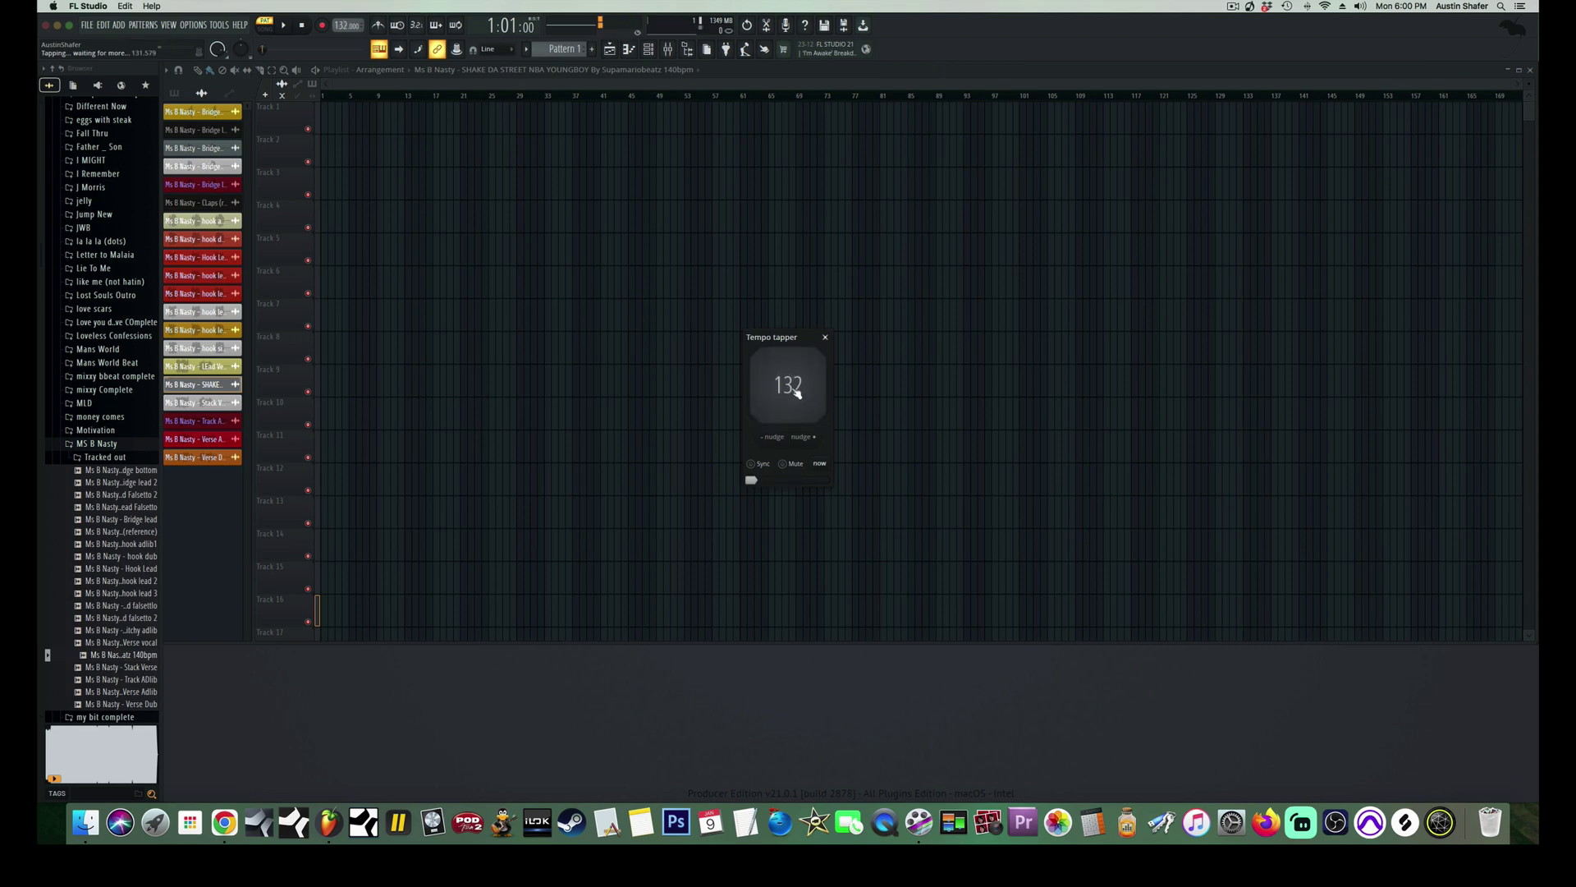
{"action": "left_click", "coordinate": [798, 394]}
{"action": "left_click", "coordinate": [797, 394]}
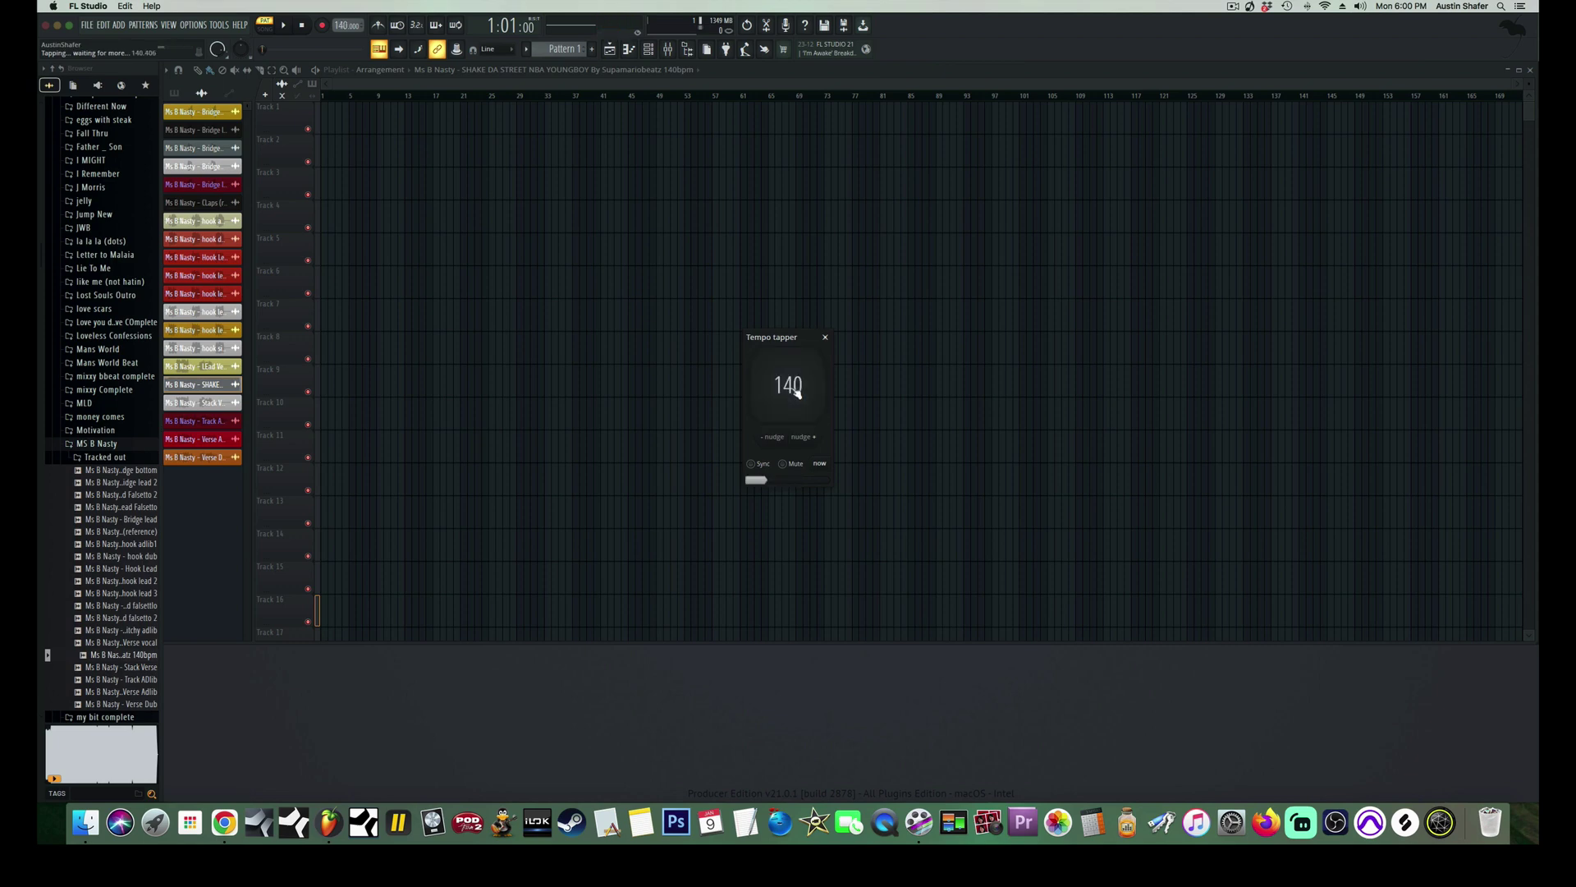
{"action": "left_click", "coordinate": [826, 337]}
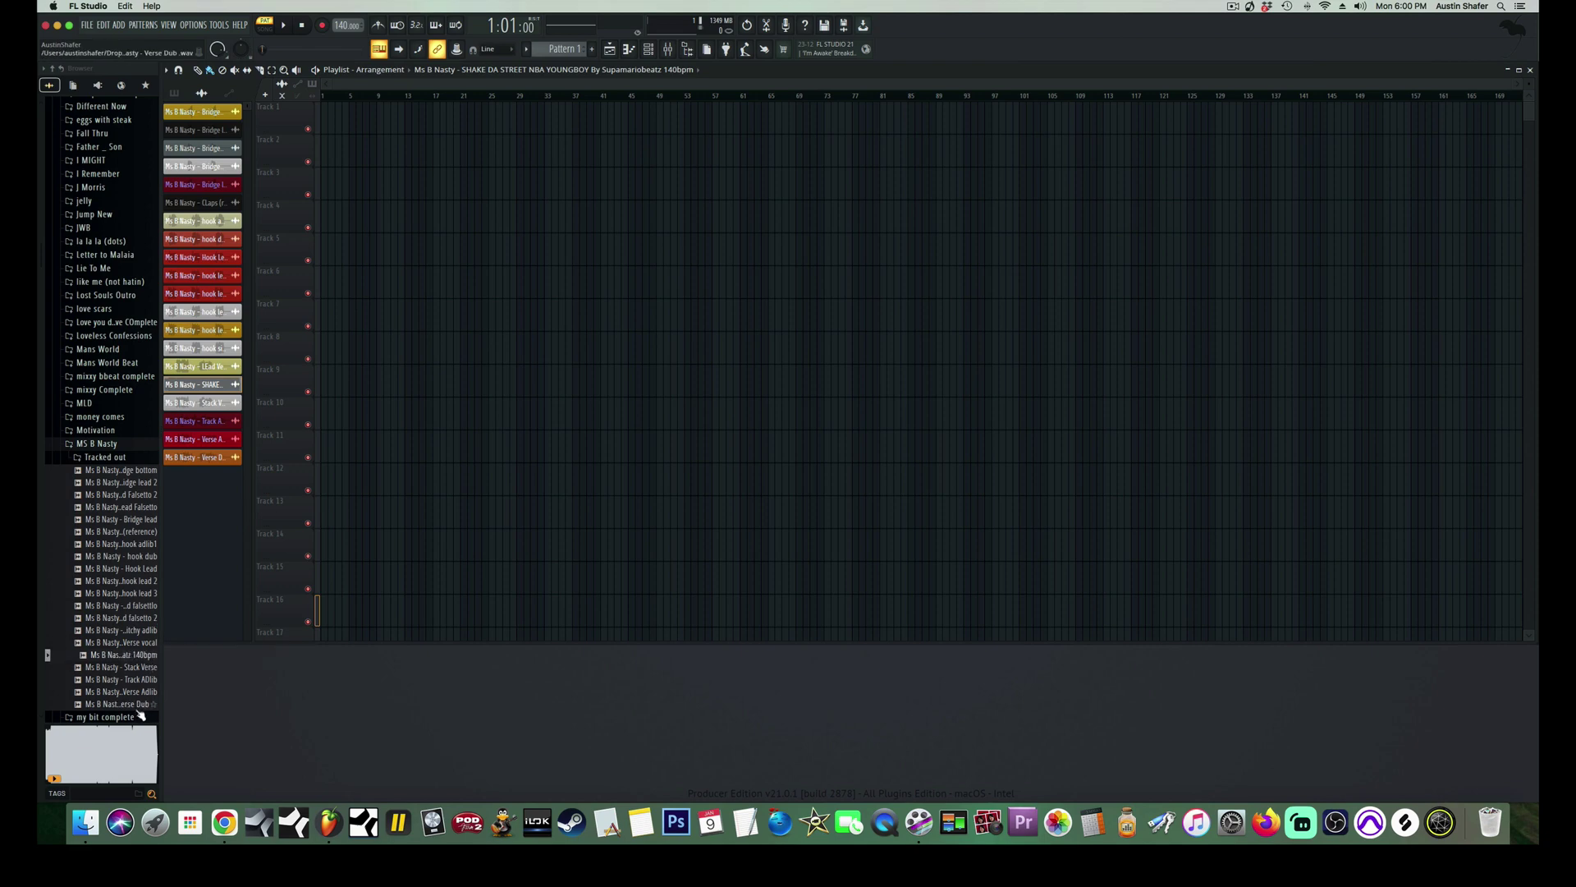
Preview the adlib and verse dub vocals, then drag the Ms B Nasty stems onto separate playlist tracks
{"action": "left_click", "coordinate": [128, 632]}
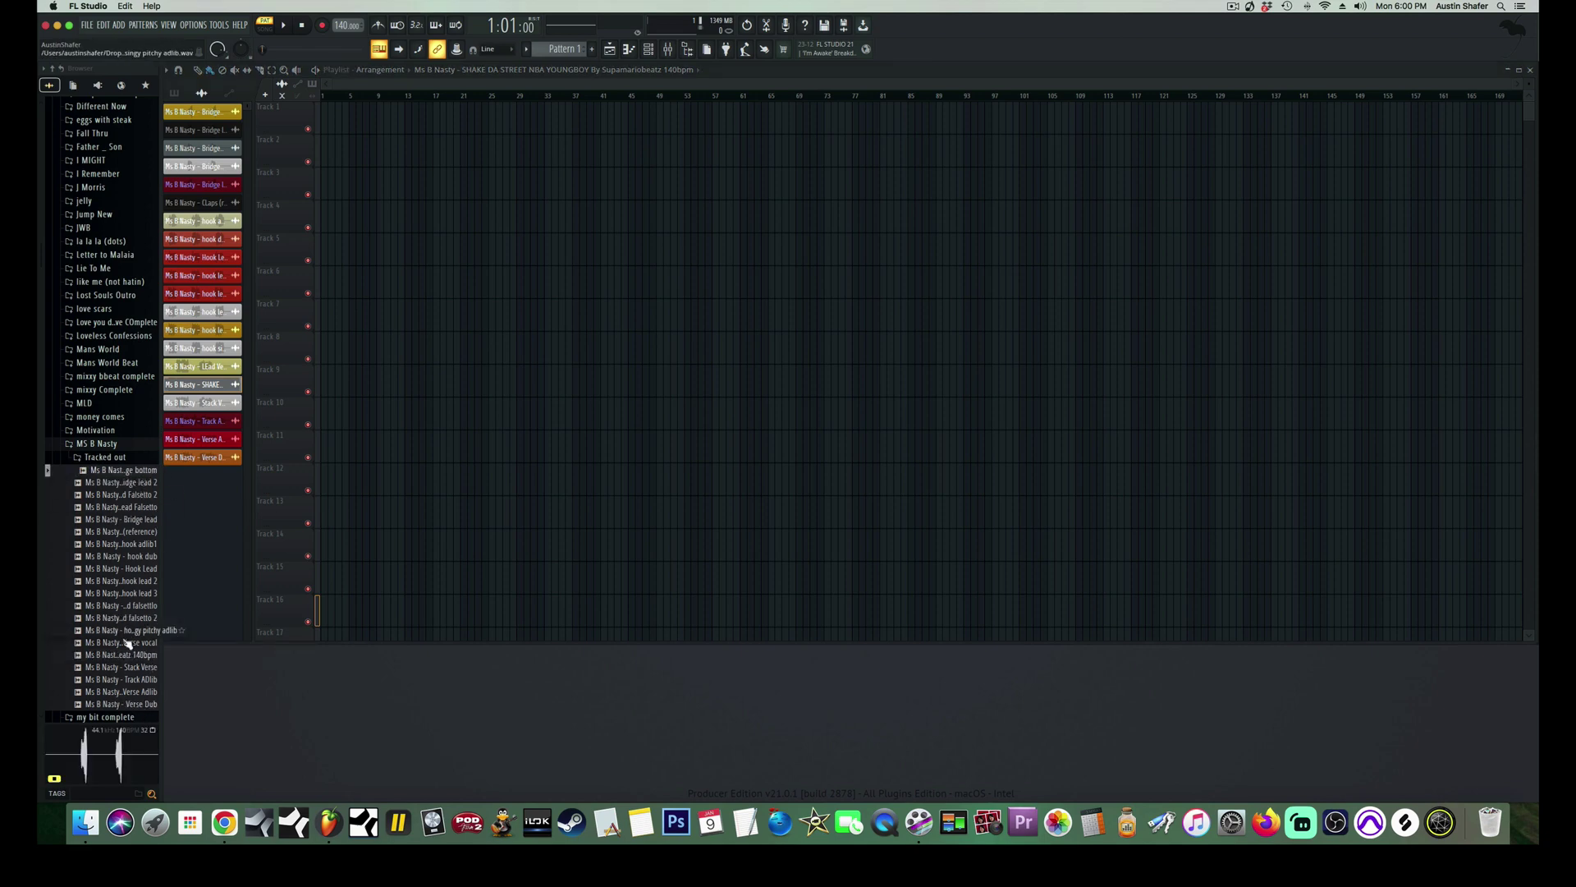
{"action": "left_click", "coordinate": [123, 703]}
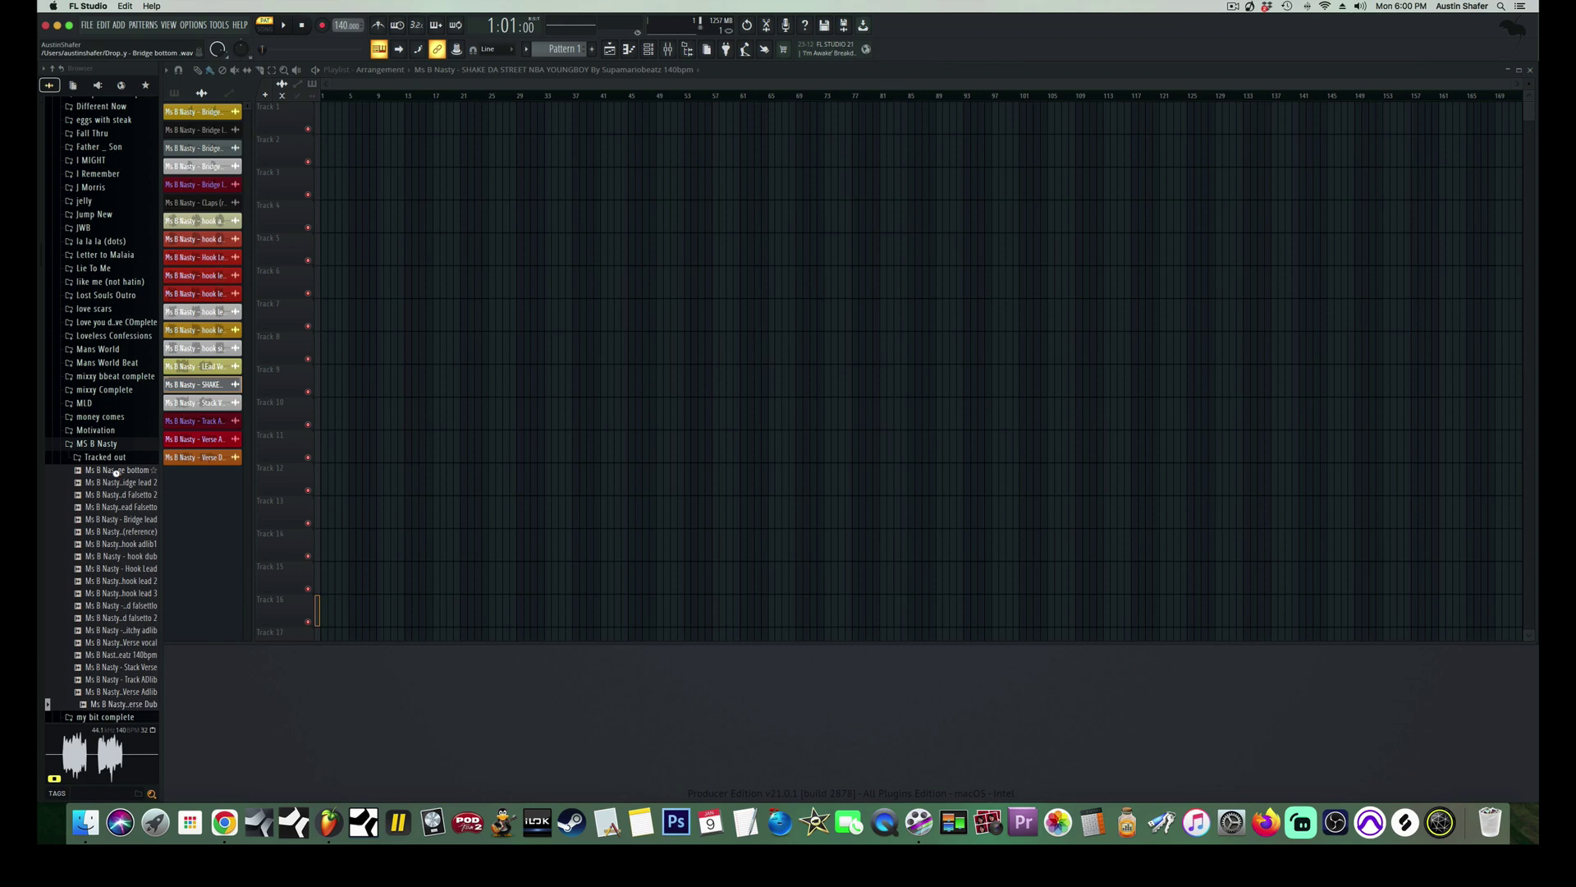
{"action": "left_click_drag", "start_coordinate": [131, 486], "coordinate": [780, 833]}
{"action": "key", "text": "super+z"}
Slide all the clips a few bars earlier and zoom out to see the whole arrangement
{"action": "scroll", "coordinate": [584, 573], "scroll_direction": "up", "scroll_amount": 5}
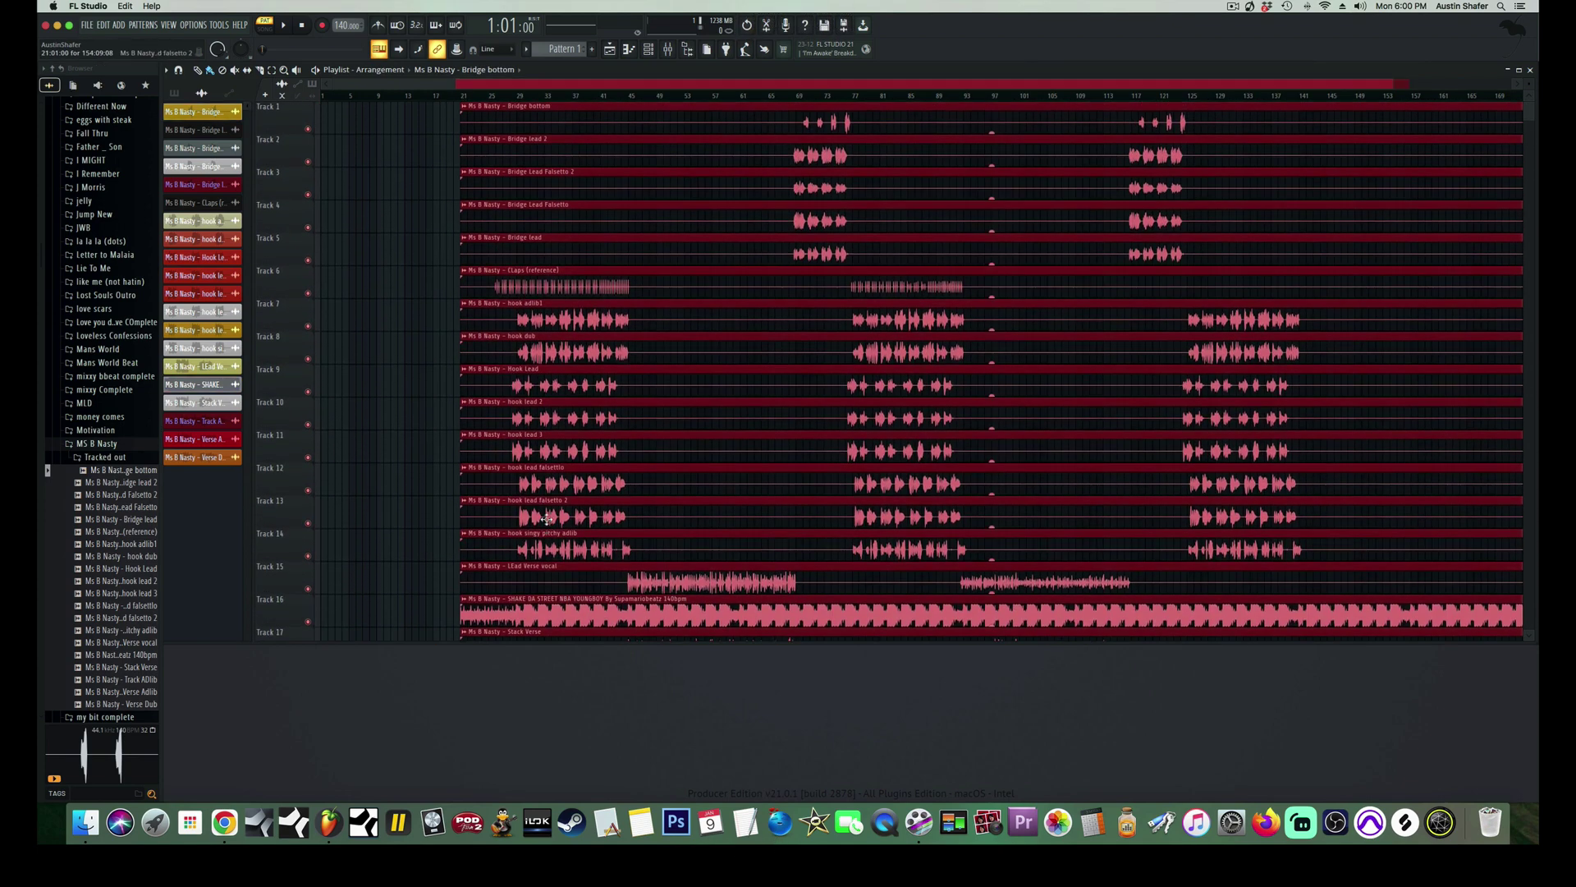
{"action": "left_click_drag", "start_coordinate": [480, 124], "coordinate": [453, 125]}
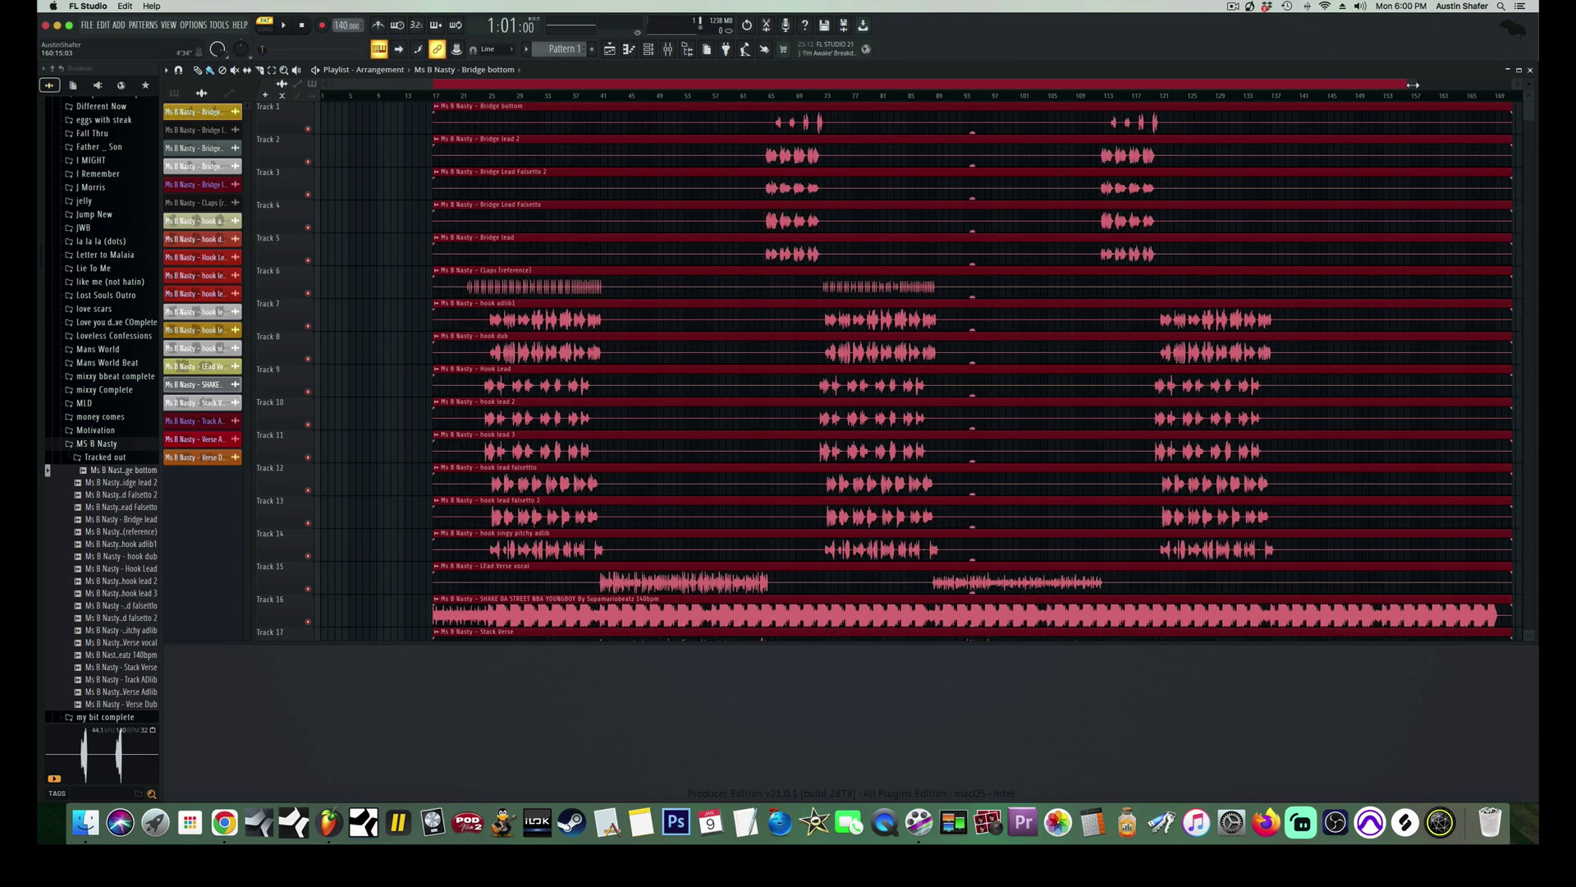
{"action": "left_click_drag", "start_coordinate": [1412, 84], "coordinate": [1532, 100]}
{"action": "left_click", "coordinate": [1453, 236], "text": "super"}
Move the SHAKE DA STREET clip down to Track 20 and the five lower vocal clips up one track
{"action": "scroll", "coordinate": [1010, 422], "scroll_direction": "down", "scroll_amount": 2}
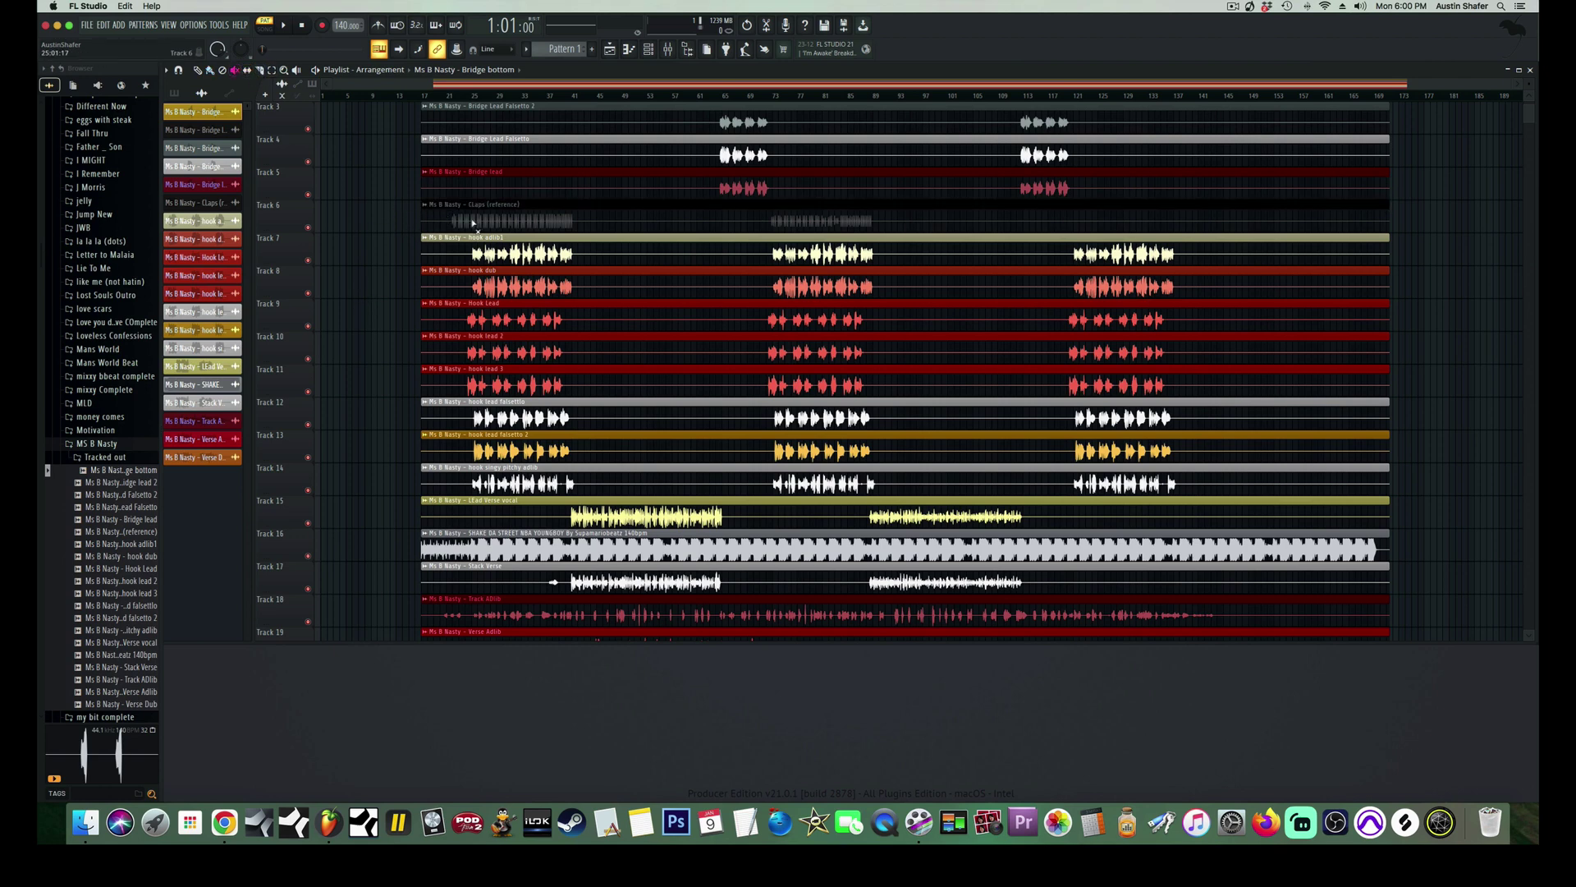
{"action": "scroll", "coordinate": [412, 296], "scroll_direction": "down", "scroll_amount": 10}
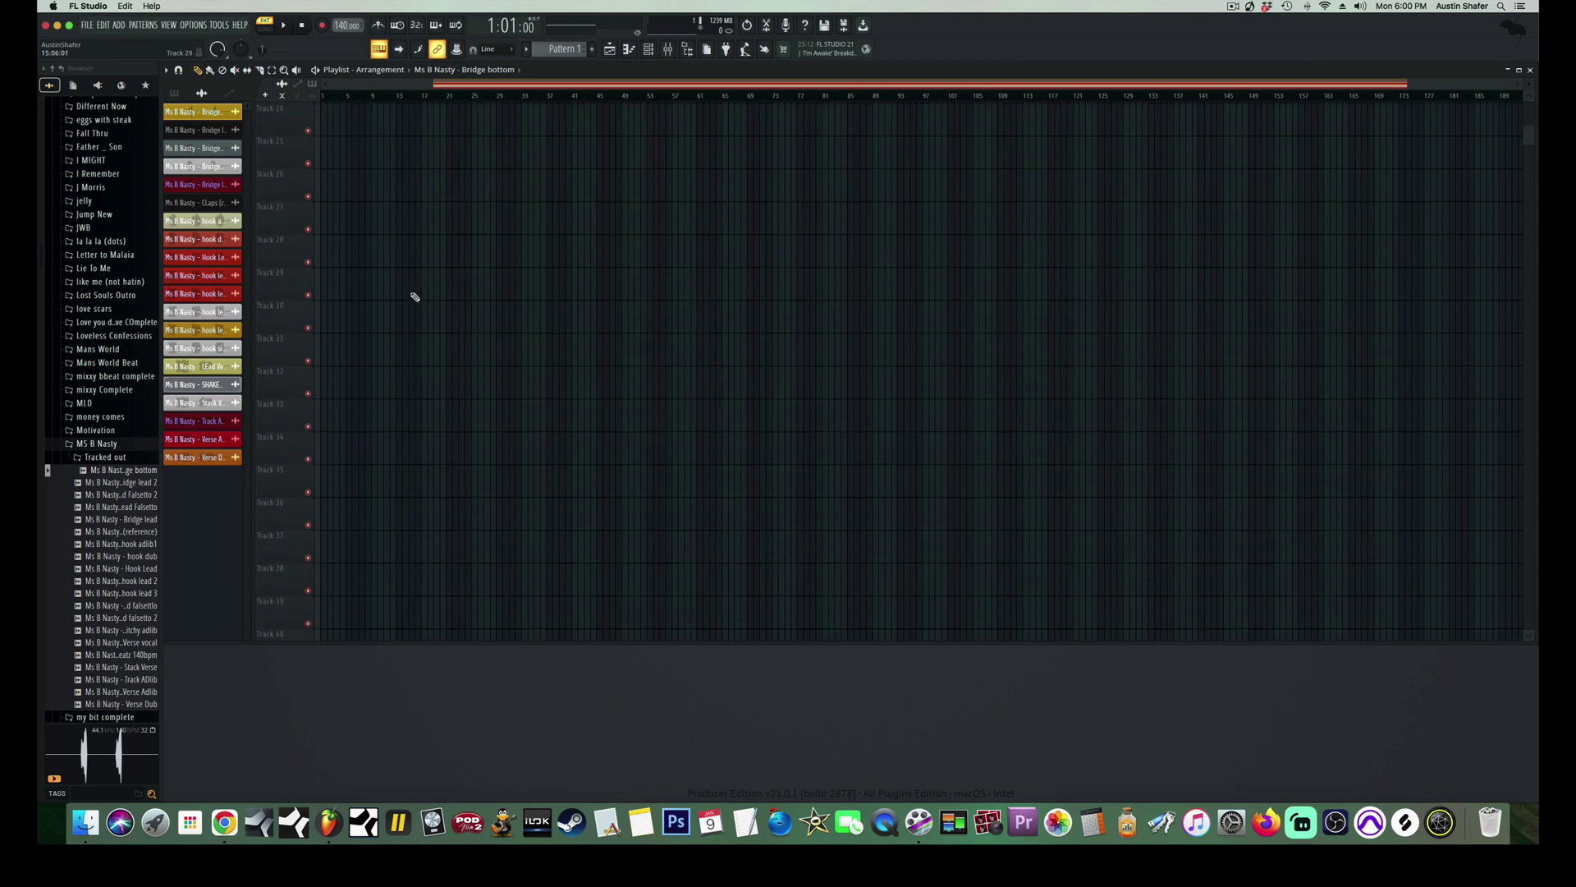
{"action": "scroll", "coordinate": [428, 395], "scroll_direction": "up", "scroll_amount": 2}
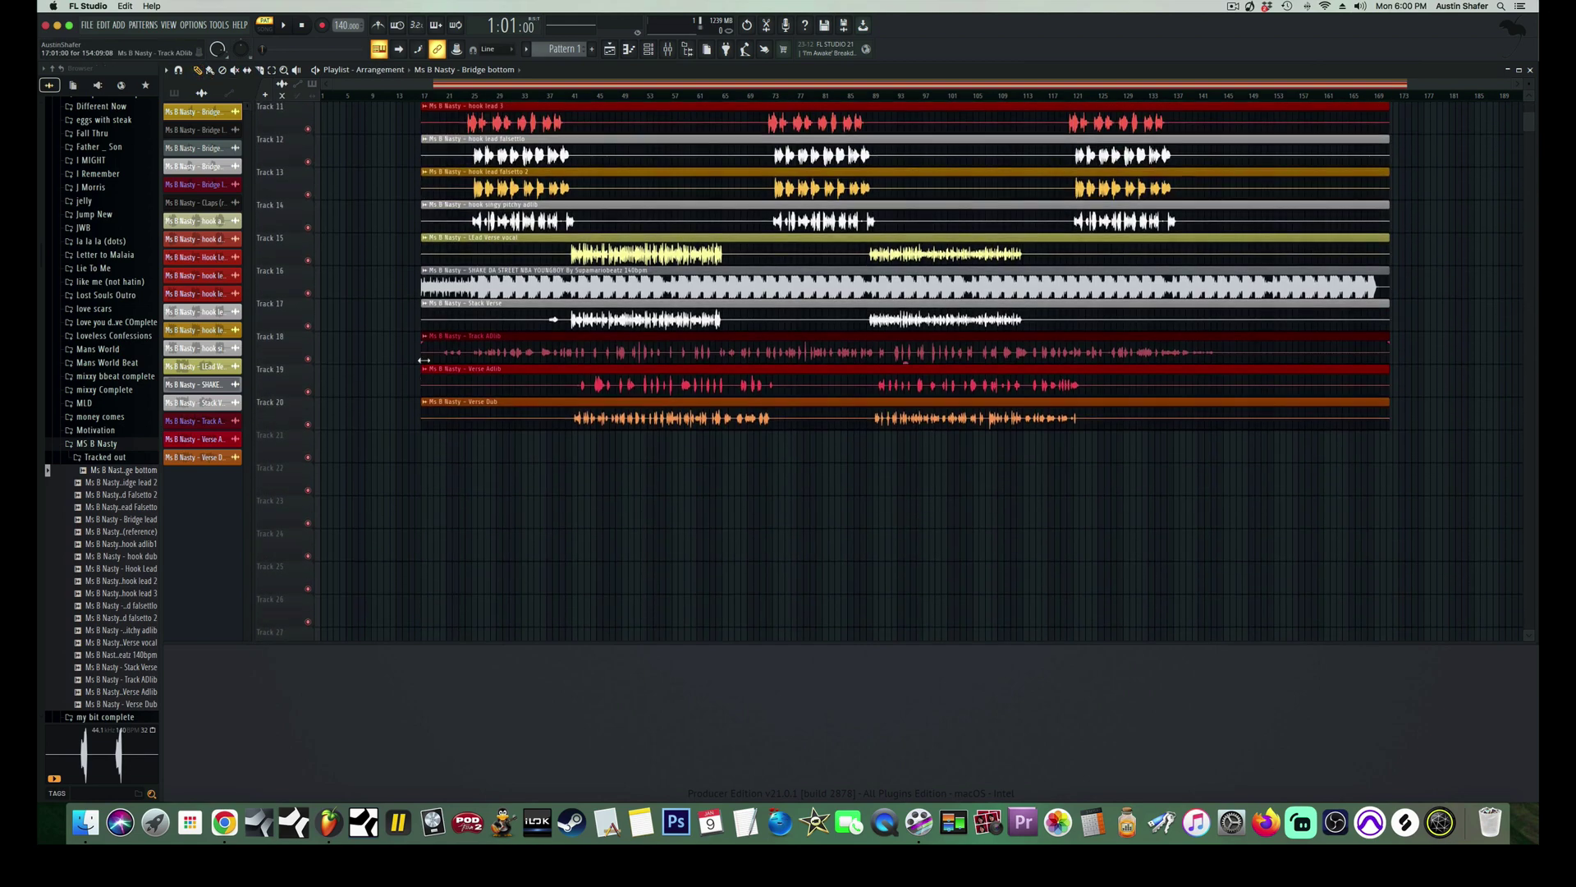
{"action": "left_click_drag", "start_coordinate": [490, 284], "coordinate": [491, 466]}
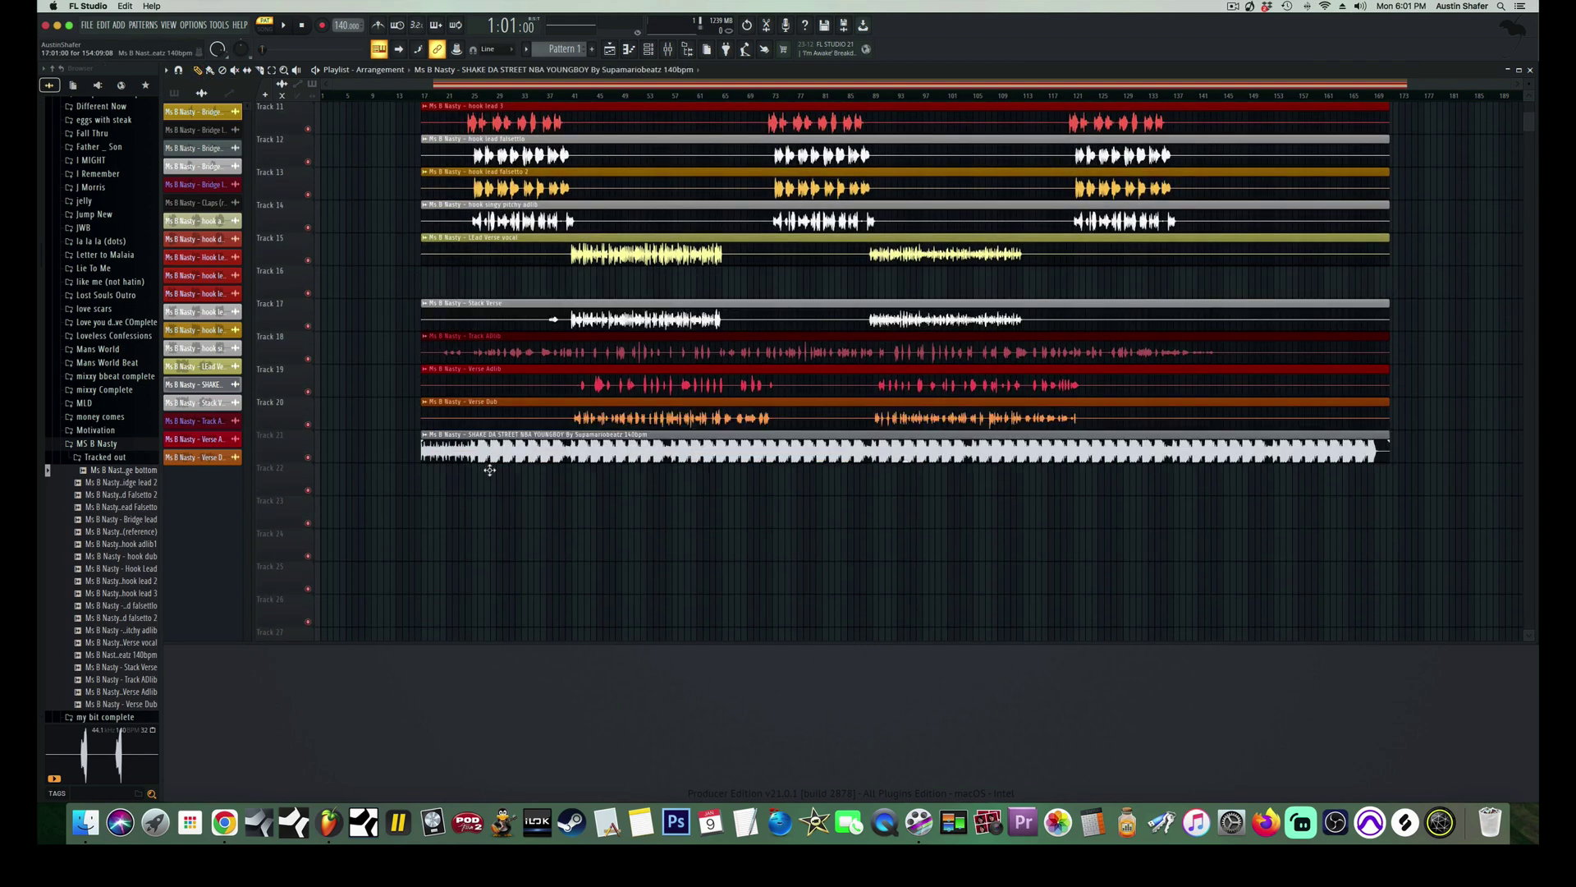
{"action": "left_click_drag", "start_coordinate": [577, 504], "coordinate": [566, 319]}
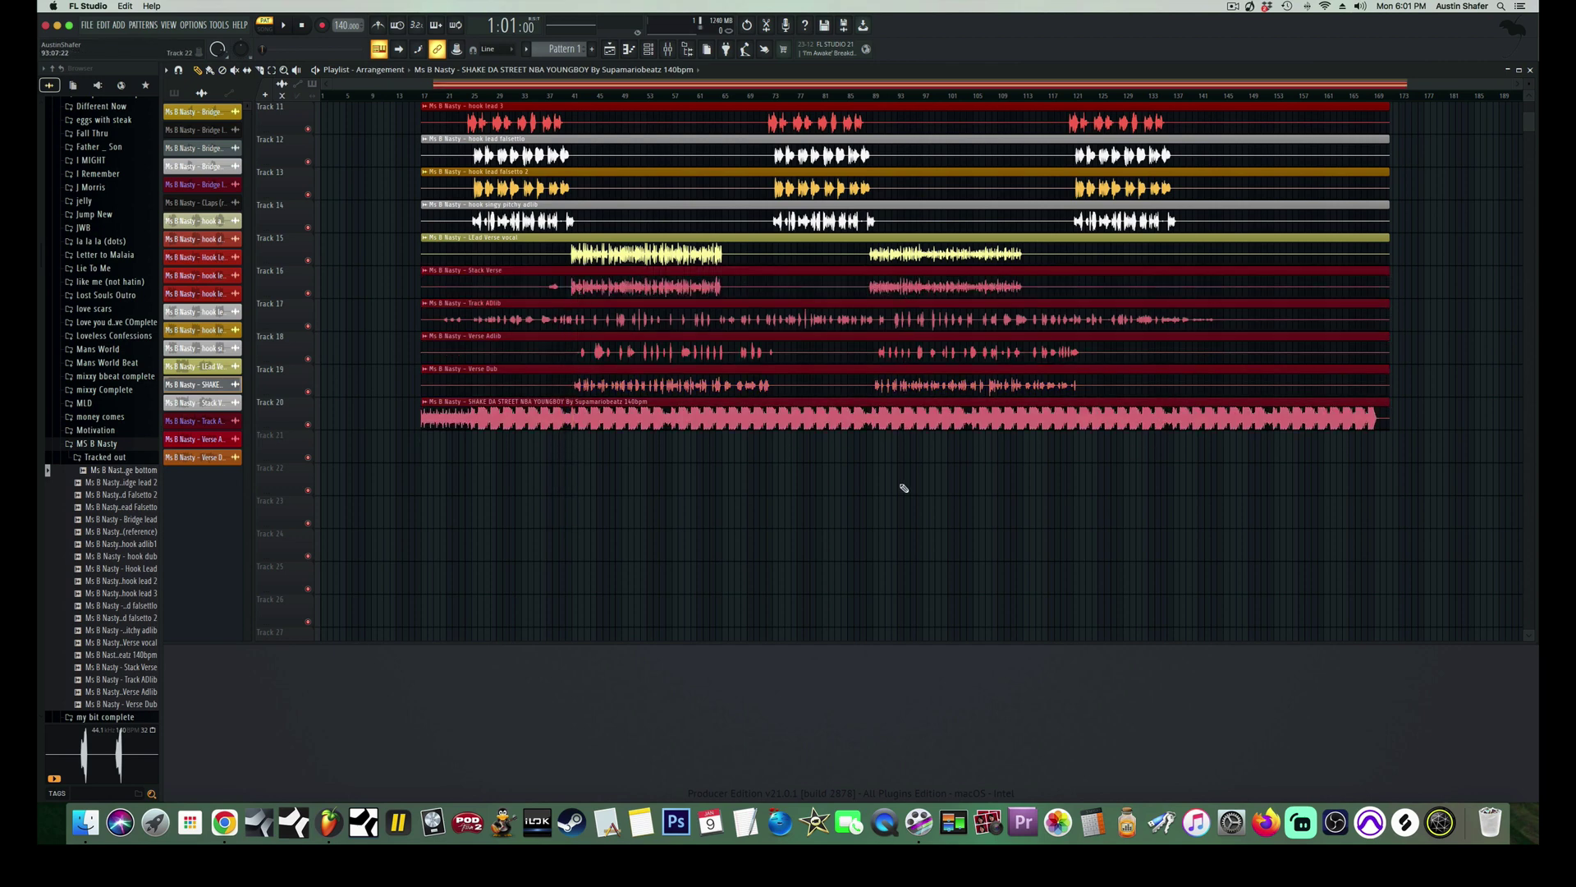
Drag the SHAKE DA STREET tracked-out stems, through the Master, into the playlist below the vocals
{"action": "left_click", "coordinate": [708, 470]}
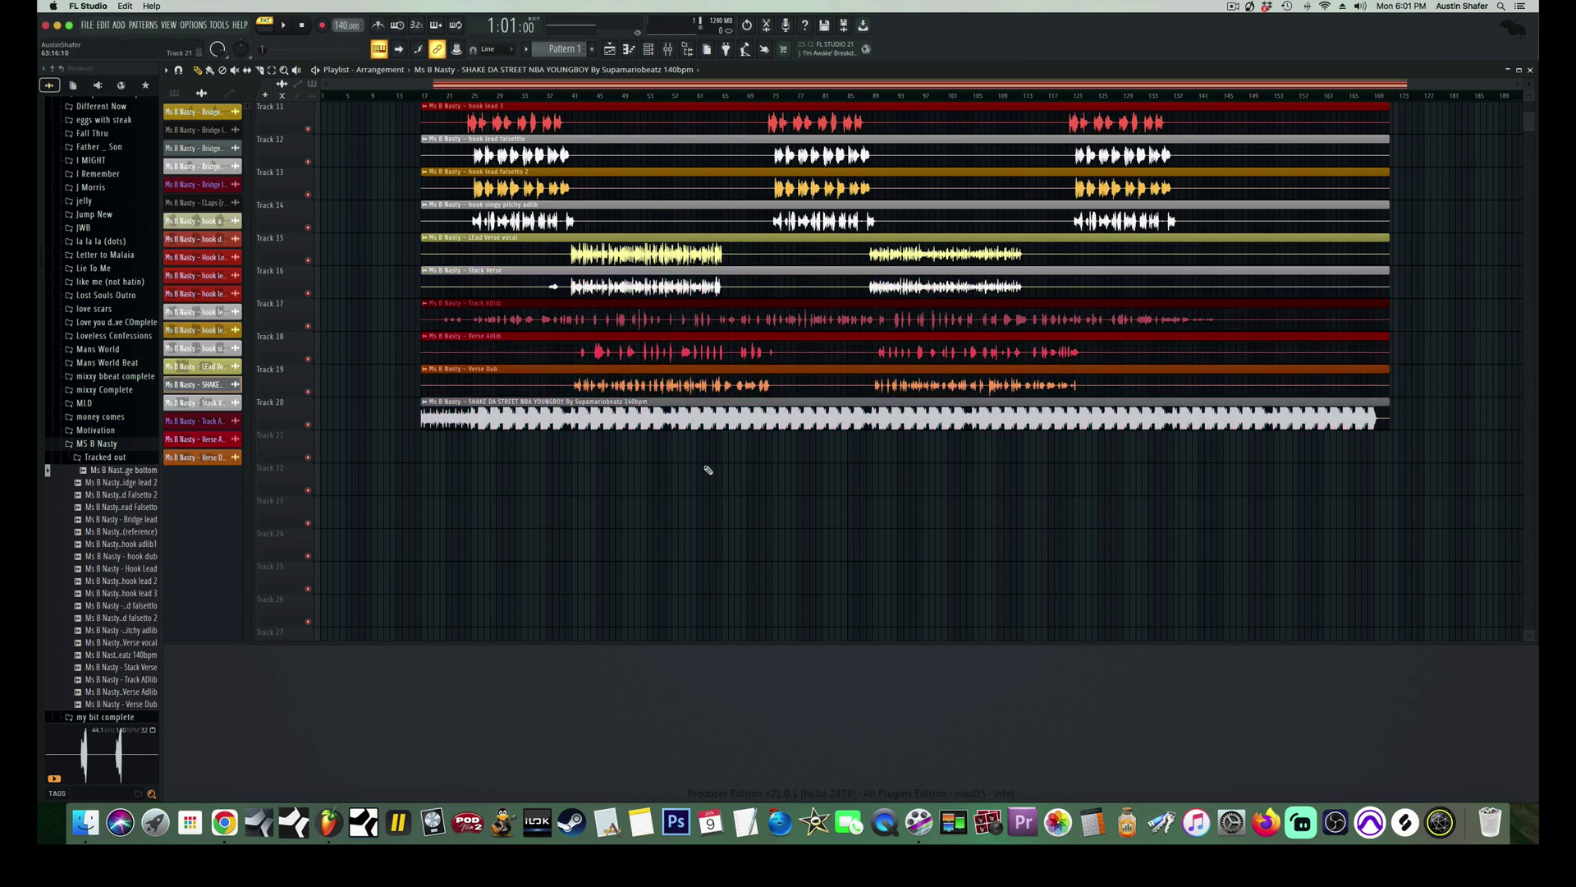
{"action": "left_click", "coordinate": [128, 460]}
{"action": "left_click", "coordinate": [150, 482]}
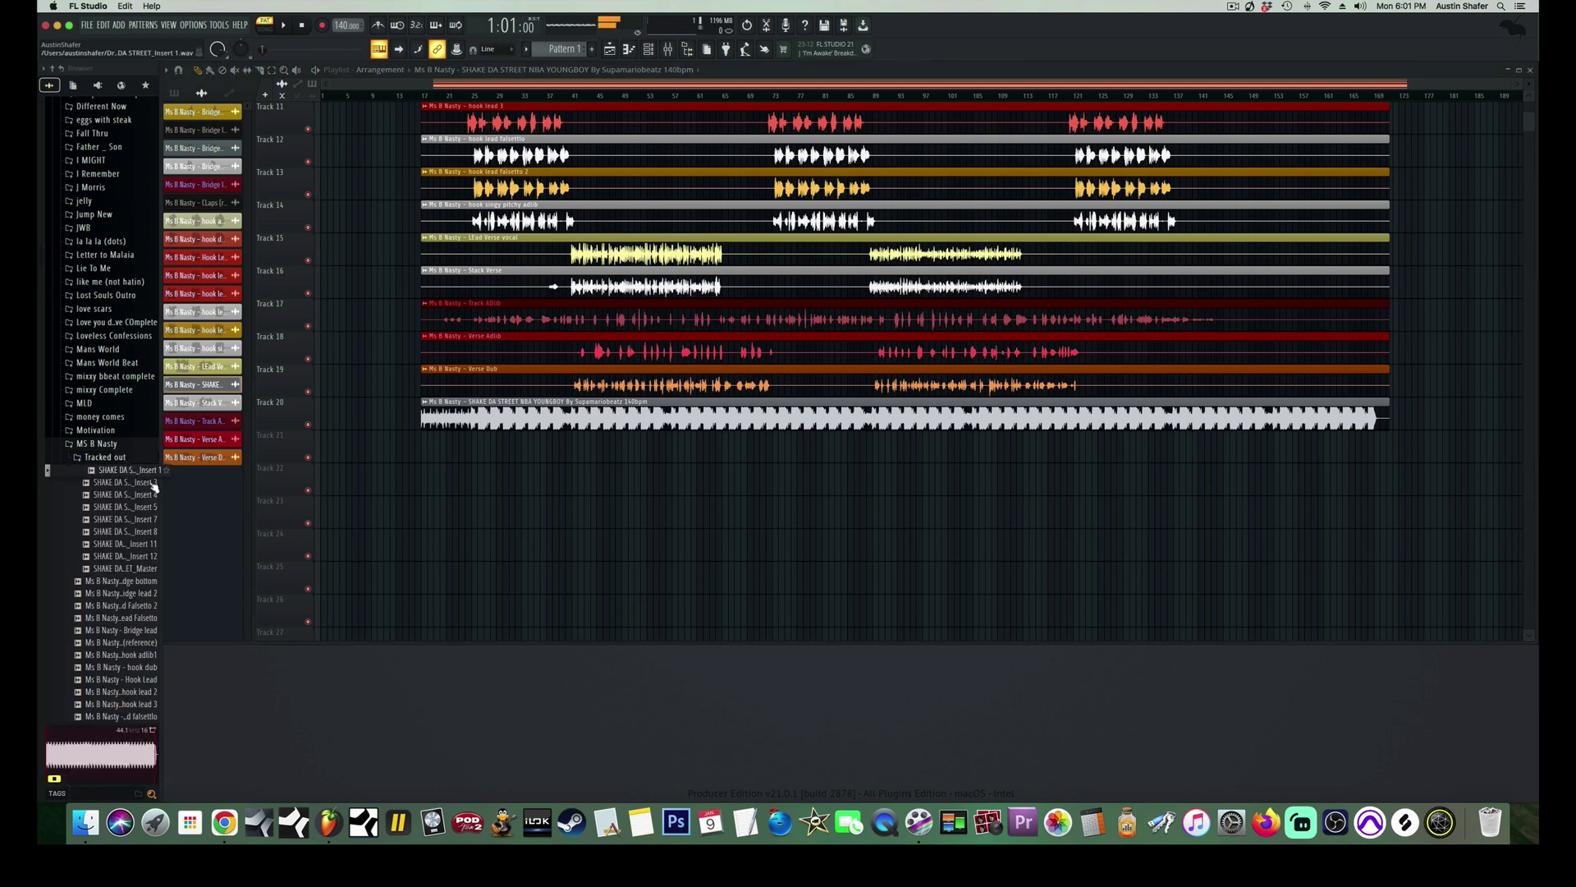
{"action": "left_click", "coordinate": [150, 569]}
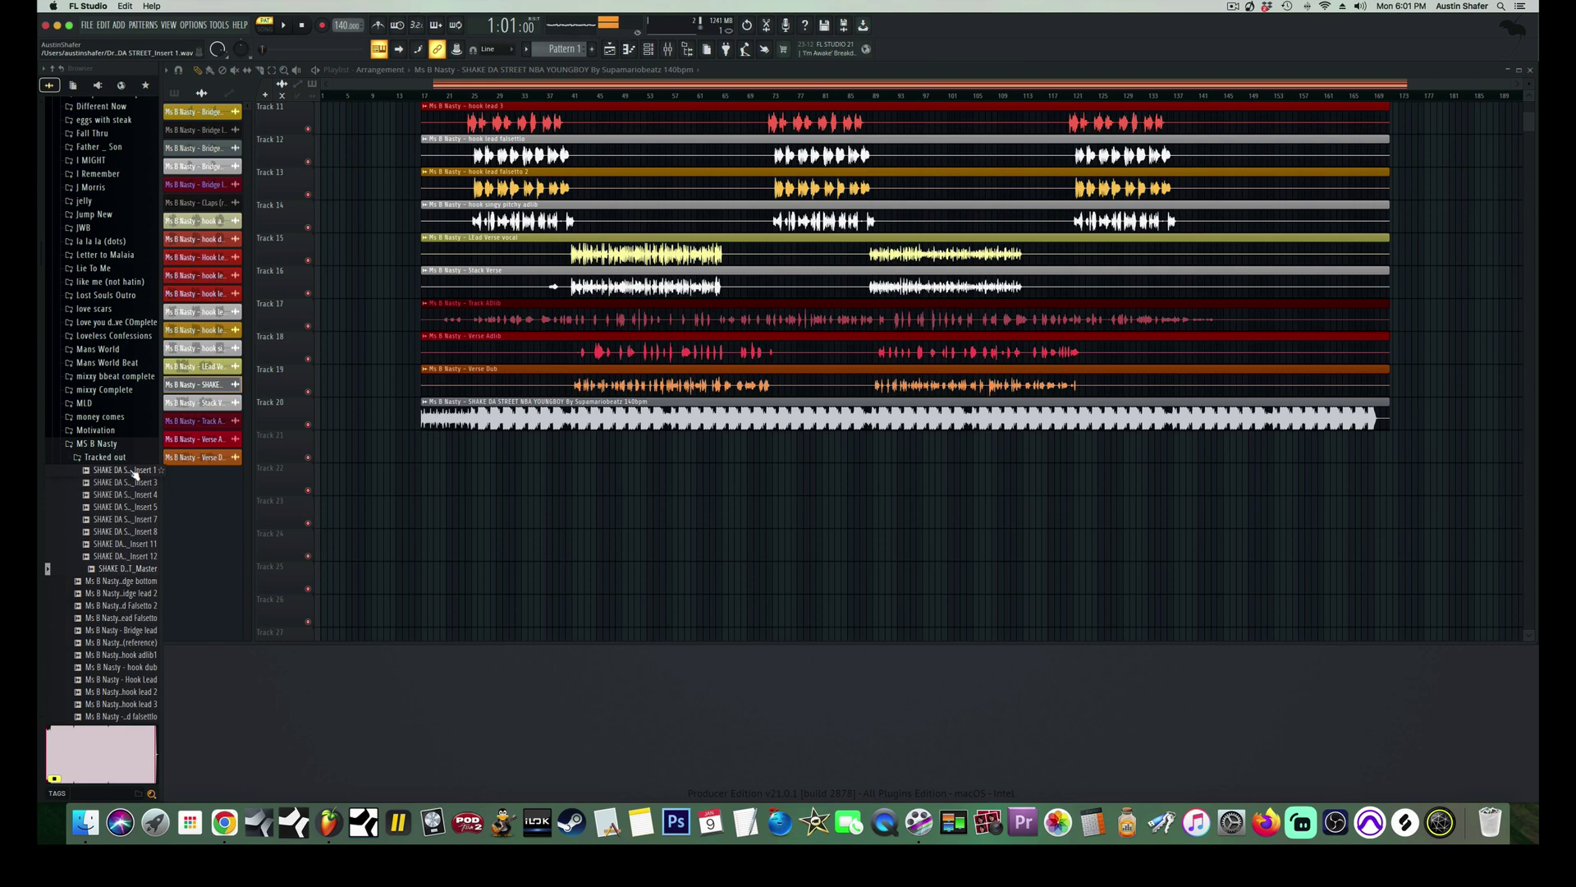
{"action": "left_click_drag", "start_coordinate": [134, 473], "coordinate": [423, 461]}
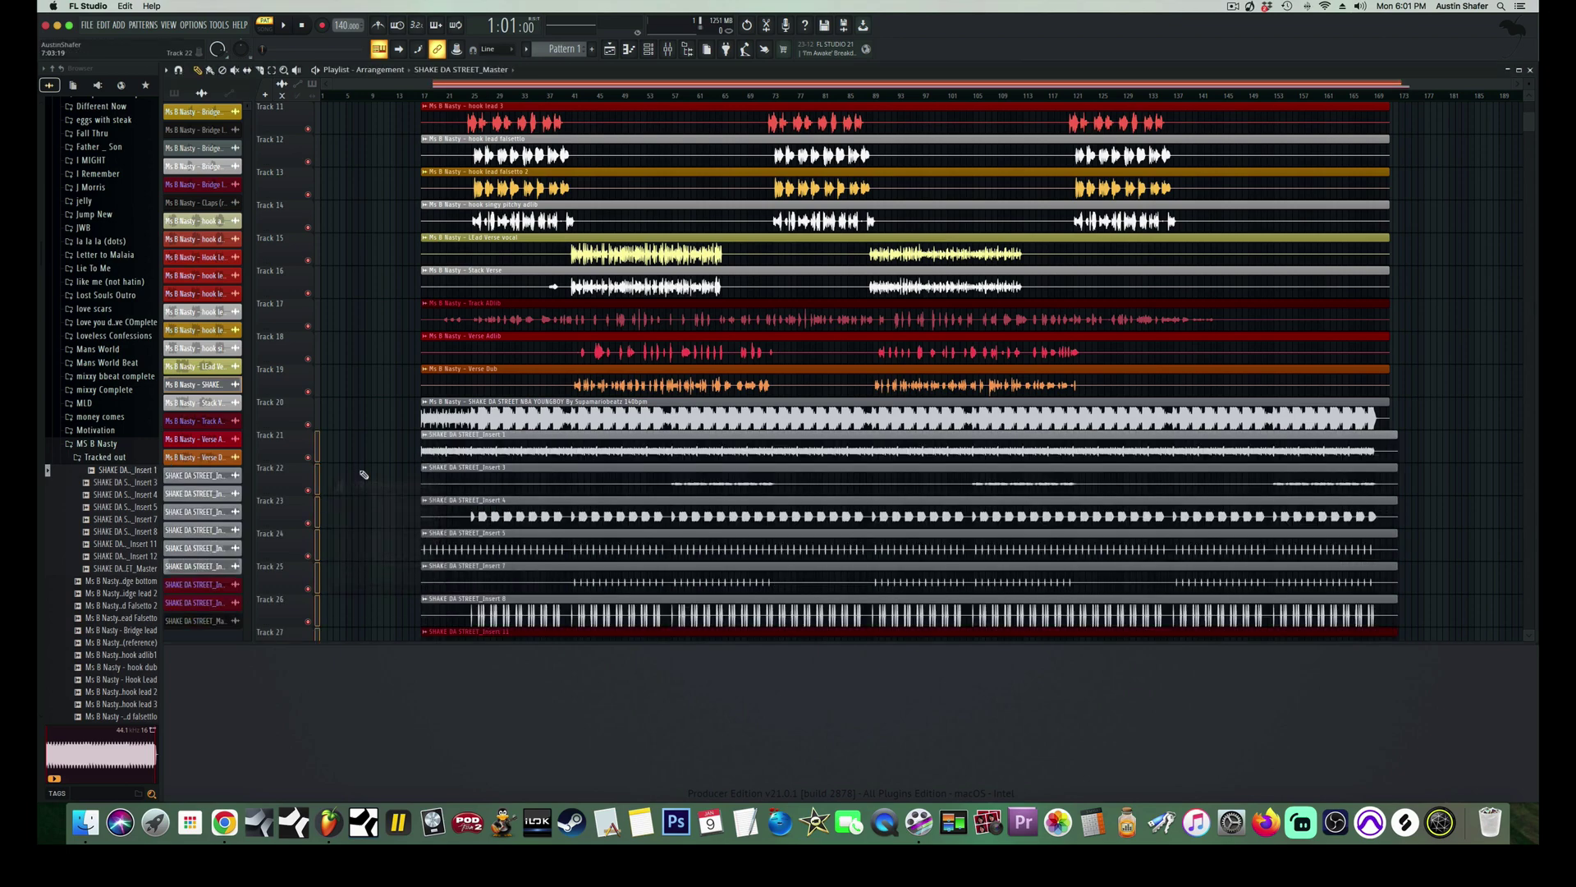
Select the nine beat stem clips and shift them down one track
{"action": "scroll", "coordinate": [364, 474], "scroll_direction": "down", "scroll_amount": 6}
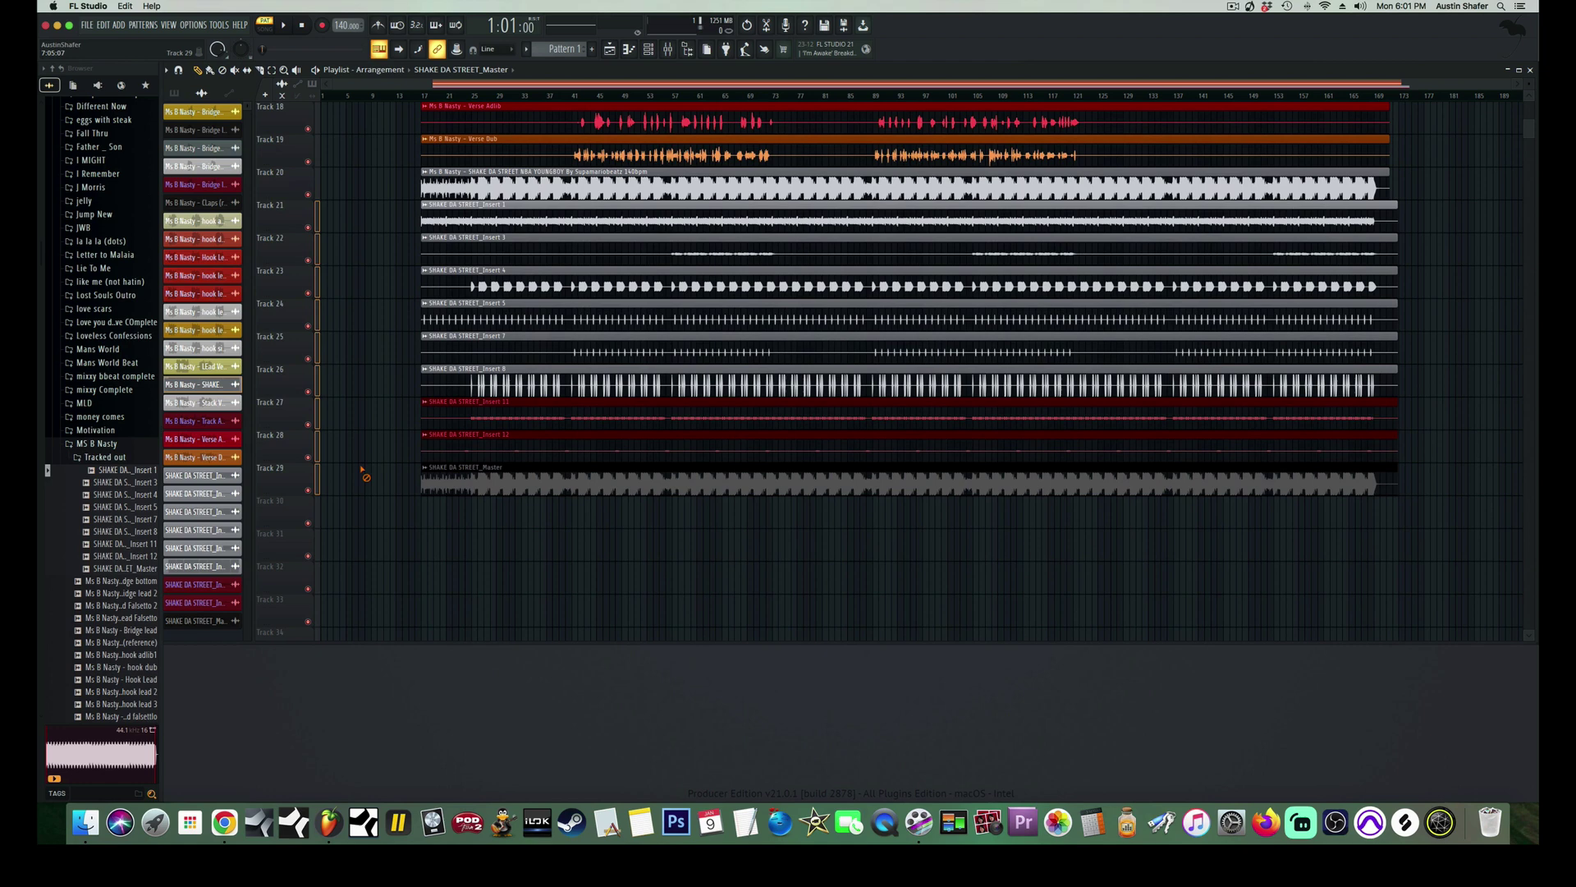
{"action": "scroll", "coordinate": [369, 465], "scroll_direction": "up", "scroll_amount": 1}
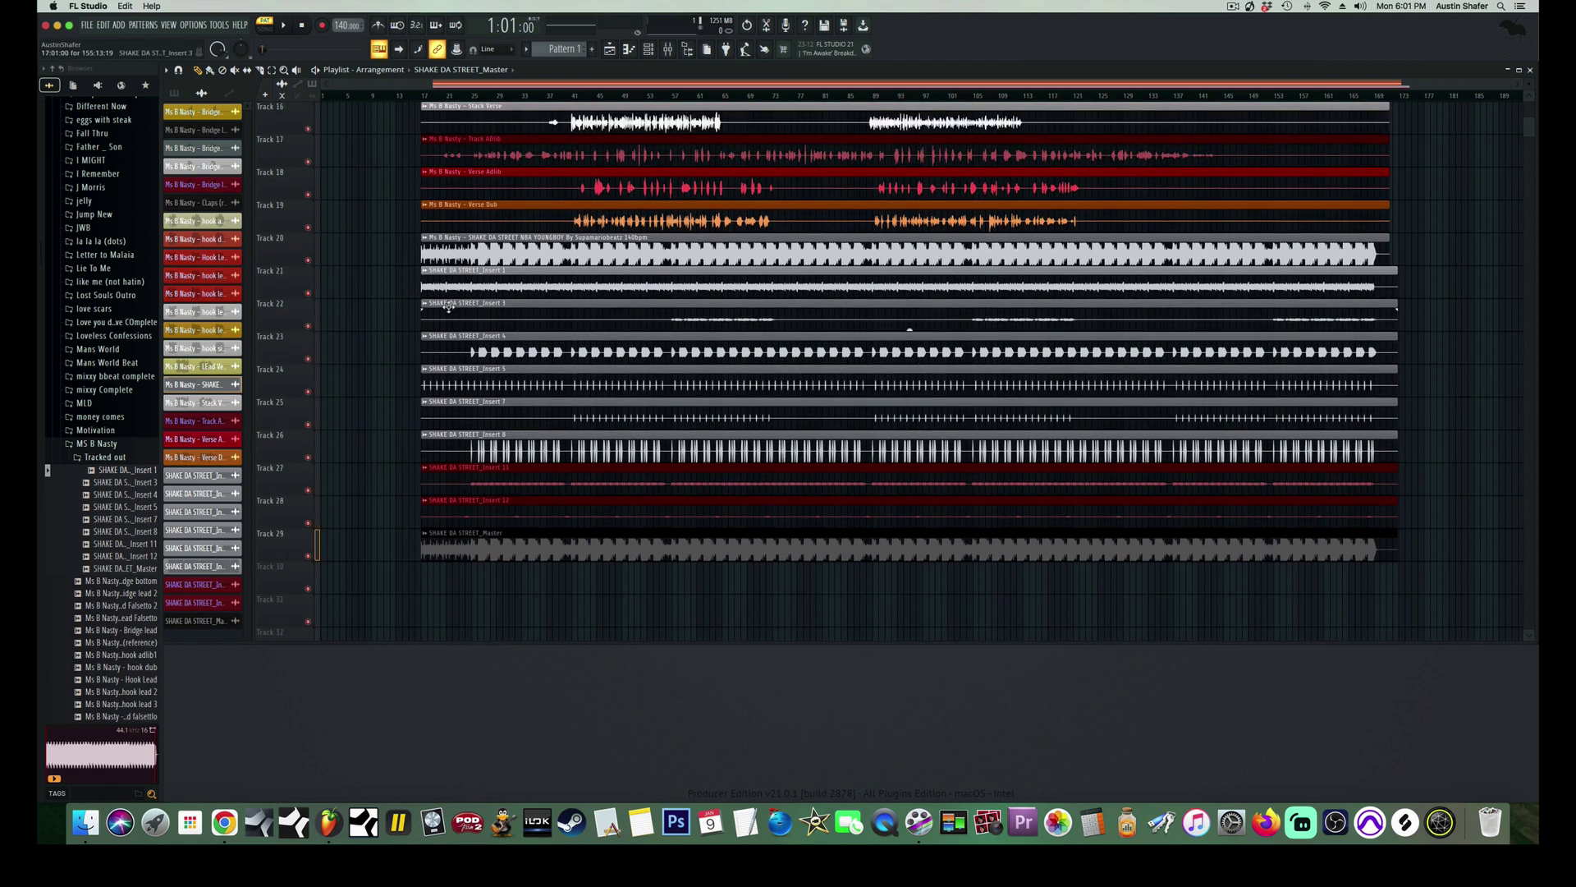
{"action": "left_click_drag", "start_coordinate": [398, 266], "coordinate": [519, 598]}
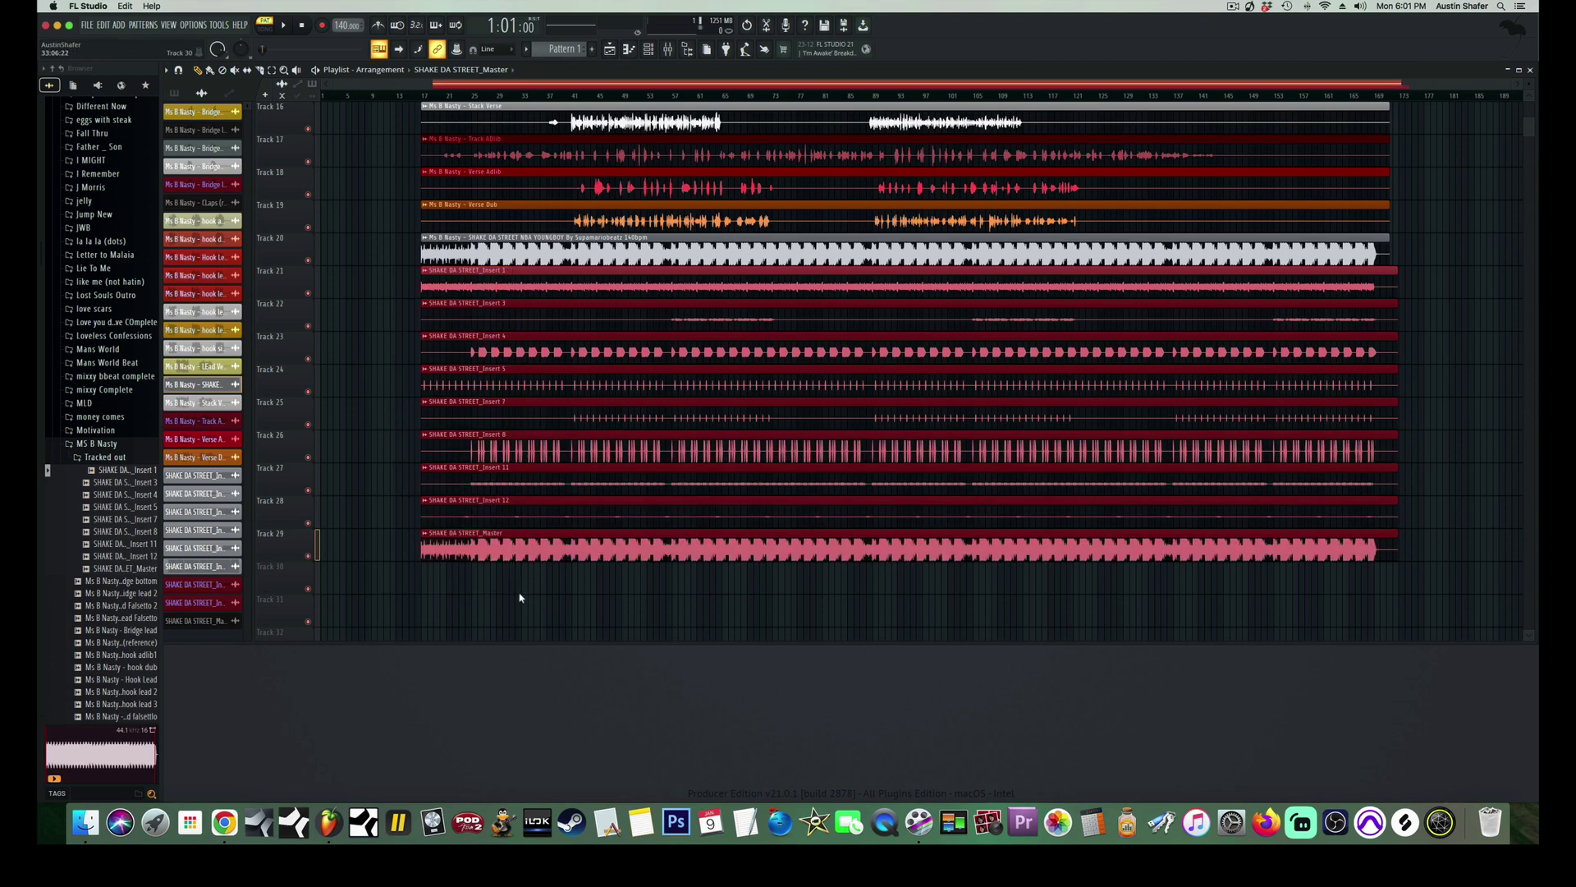
{"action": "key", "text": "shift+Down"}
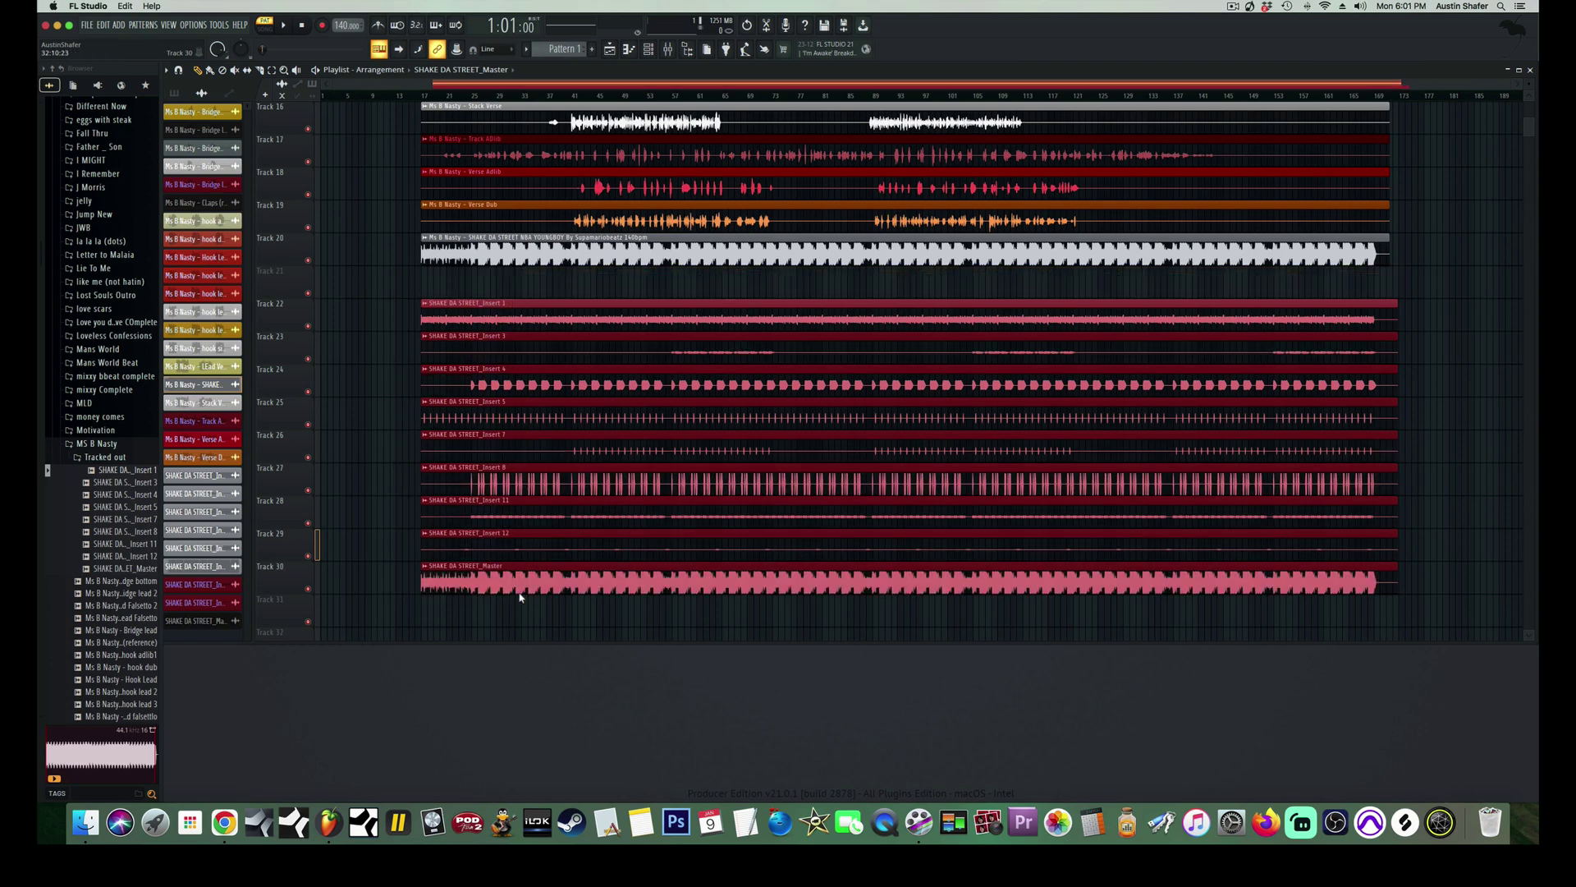
Move the SHAKE DA STREET_Master clip up to Track 21 under the reference beat, then select all clips
{"action": "left_click", "coordinate": [370, 435], "text": "super"}
{"action": "left_click_drag", "start_coordinate": [580, 574], "coordinate": [575, 276]}
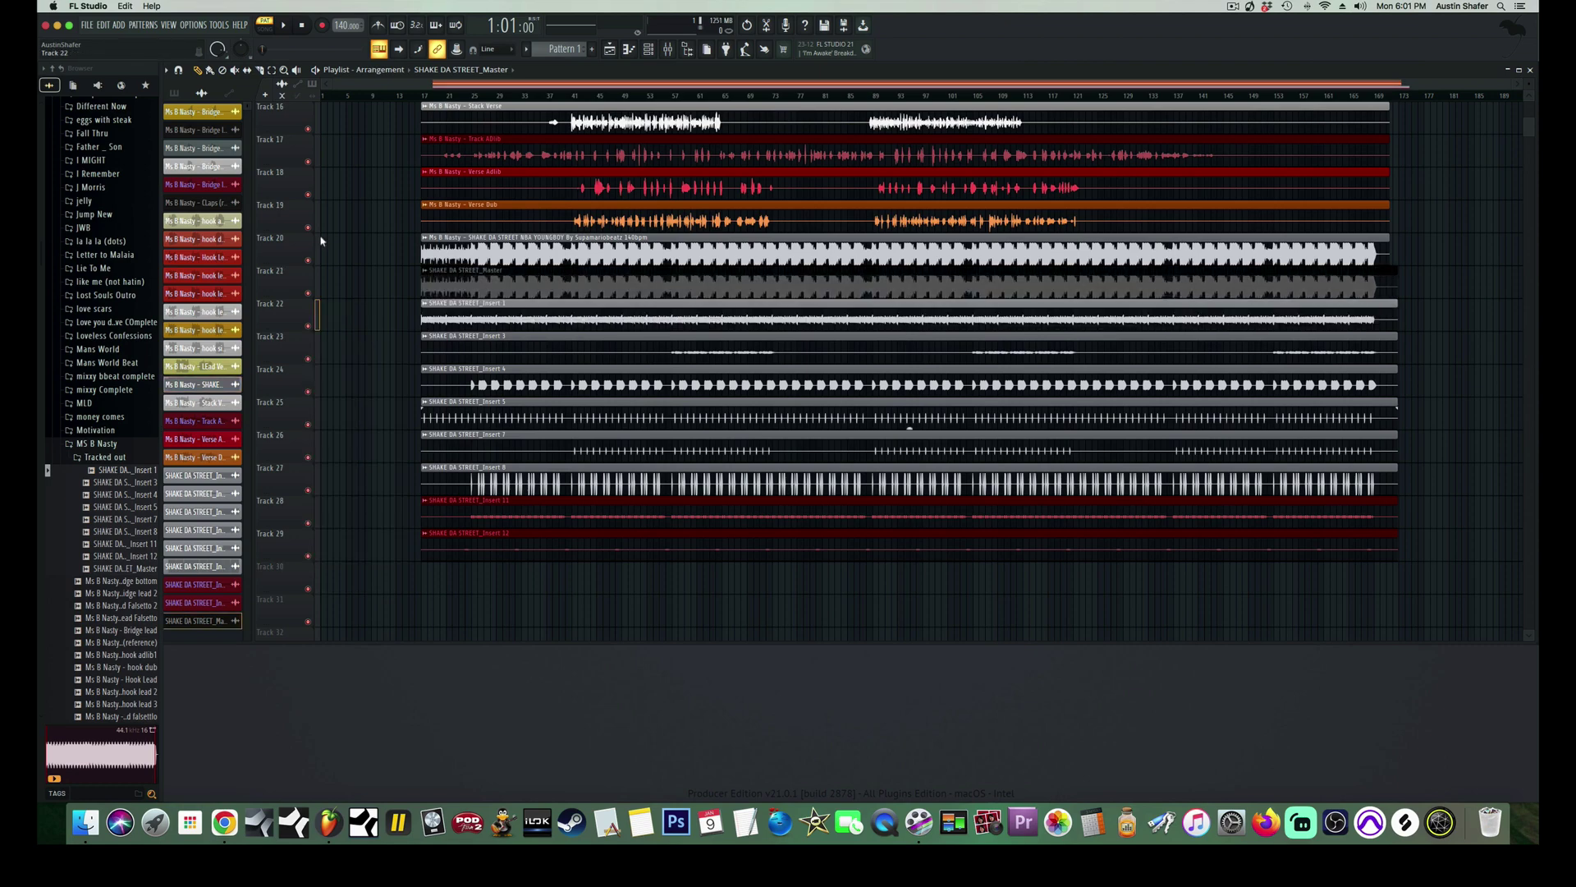
{"action": "scroll", "coordinate": [387, 288], "scroll_direction": "up", "scroll_amount": 5}
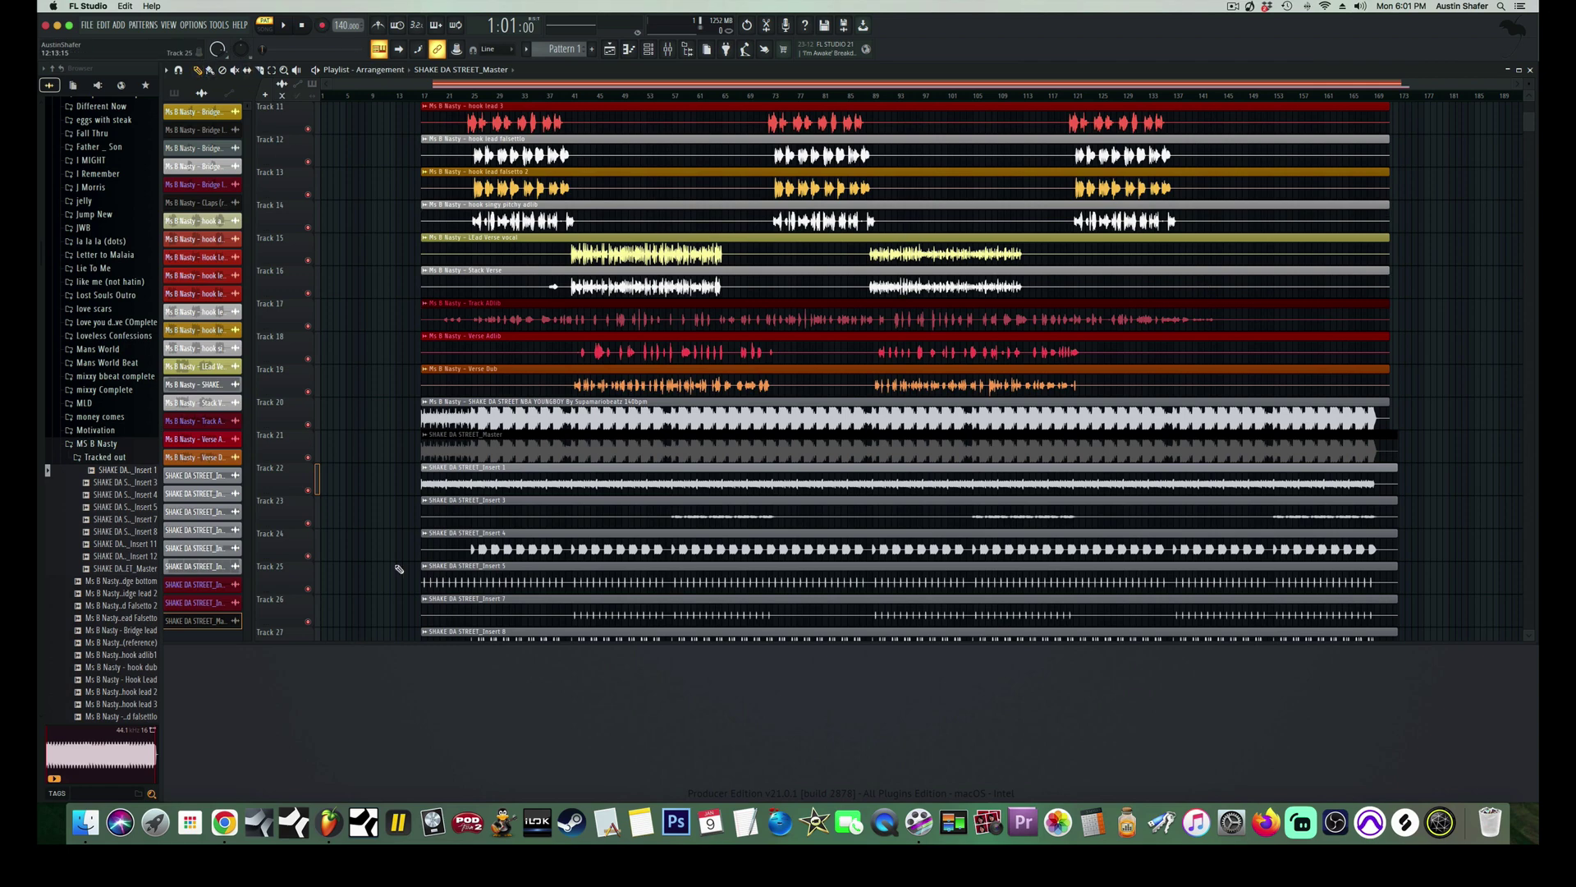
{"action": "scroll", "coordinate": [903, 403], "scroll_direction": "down", "scroll_amount": 2}
{"action": "left_click_drag", "start_coordinate": [1450, 342], "coordinate": [1157, 100]}
{"action": "scroll", "coordinate": [466, 227], "scroll_direction": "down", "scroll_amount": 12}
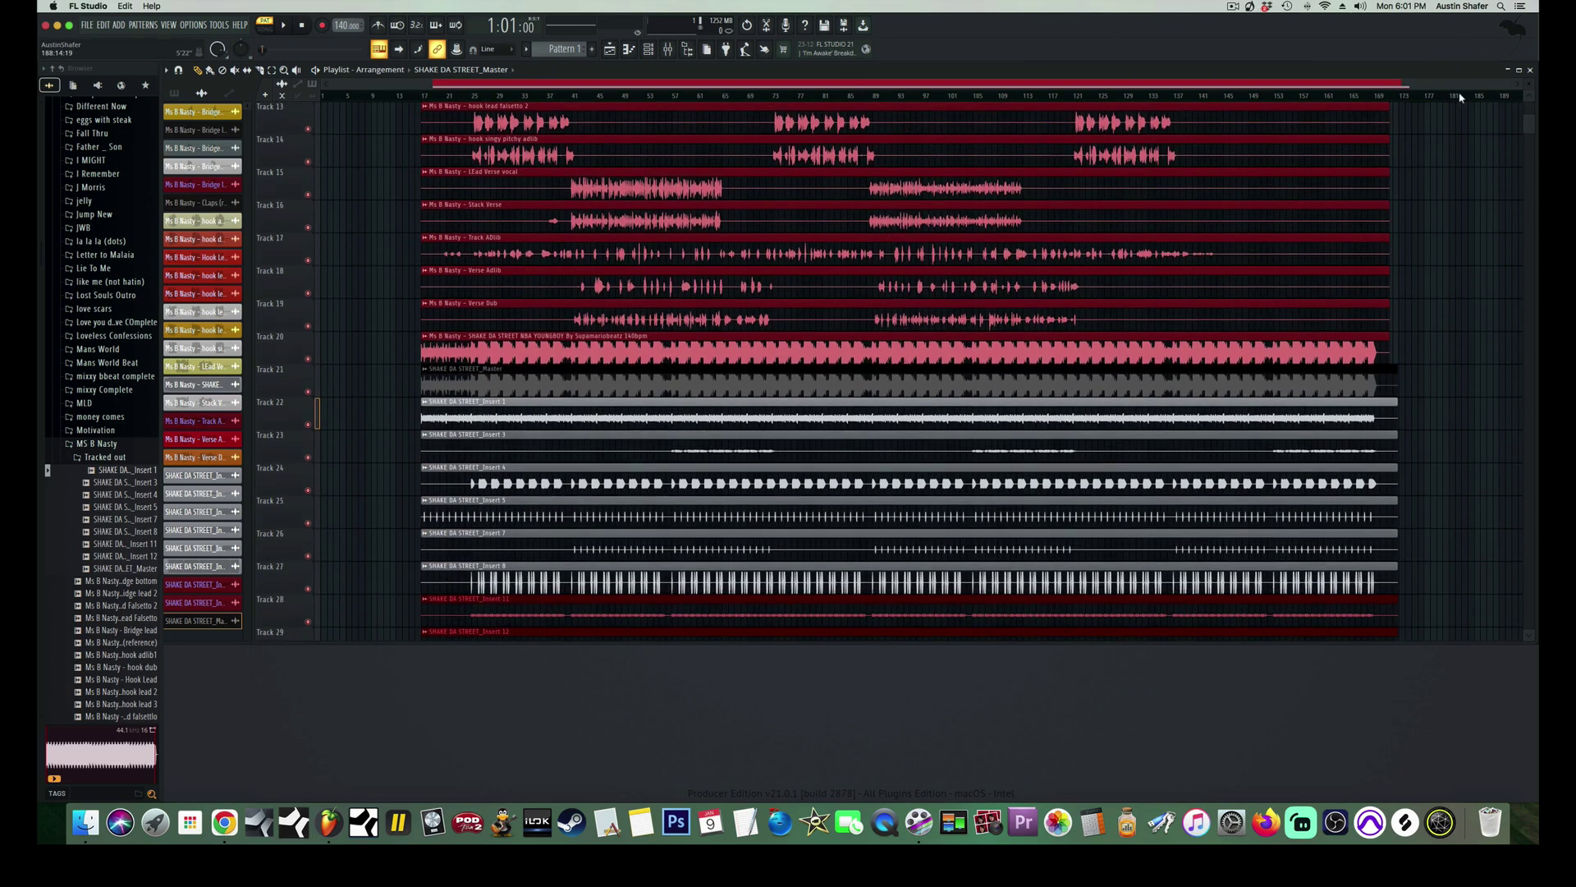
Pick a different grid snap resolution, zoom in on the clip starts, and set the song position to bar 25
{"action": "left_click_drag", "start_coordinate": [1507, 82], "coordinate": [769, 84]}
{"action": "left_click", "coordinate": [179, 72]}
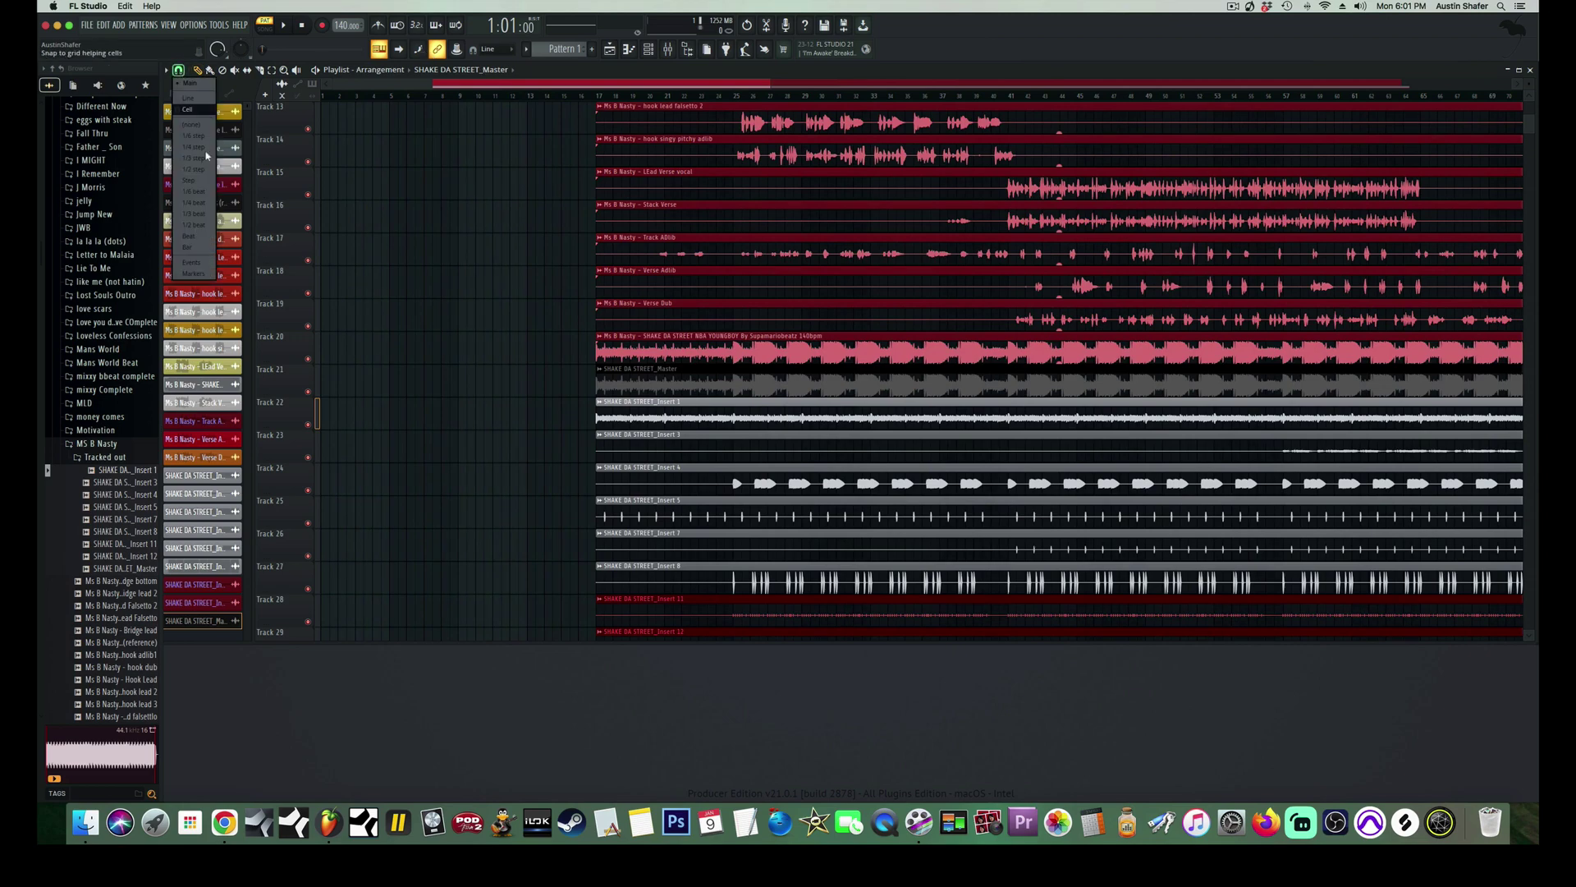
{"action": "left_click", "coordinate": [192, 114]}
{"action": "left_click_drag", "start_coordinate": [320, 95], "coordinate": [669, 92]}
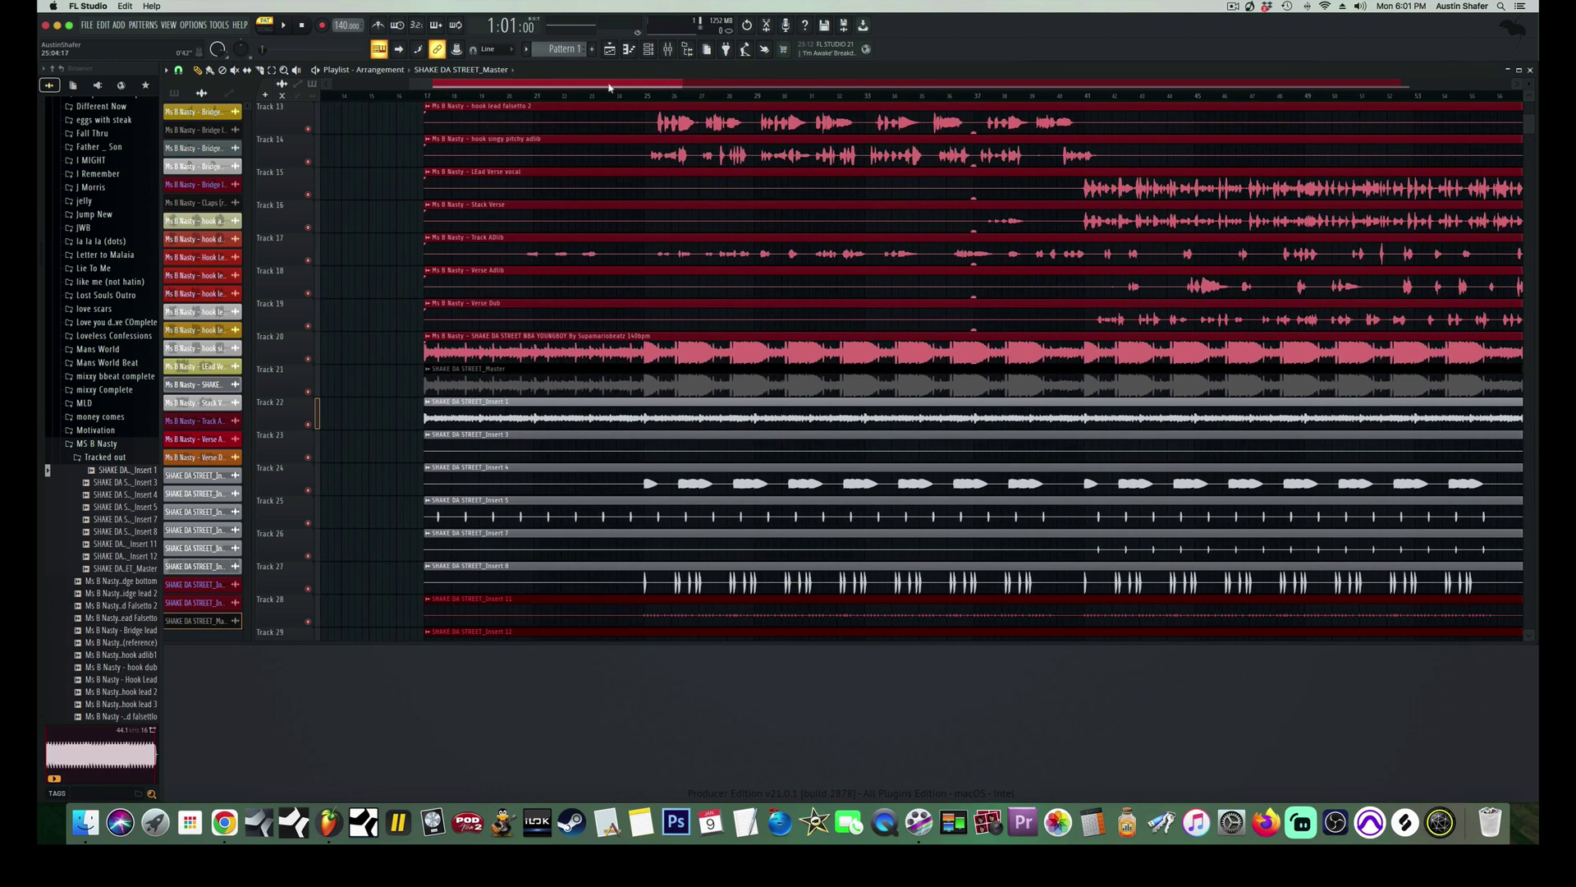
{"action": "left_click_drag", "start_coordinate": [680, 84], "coordinate": [515, 86]}
{"action": "left_click", "coordinate": [705, 100]}
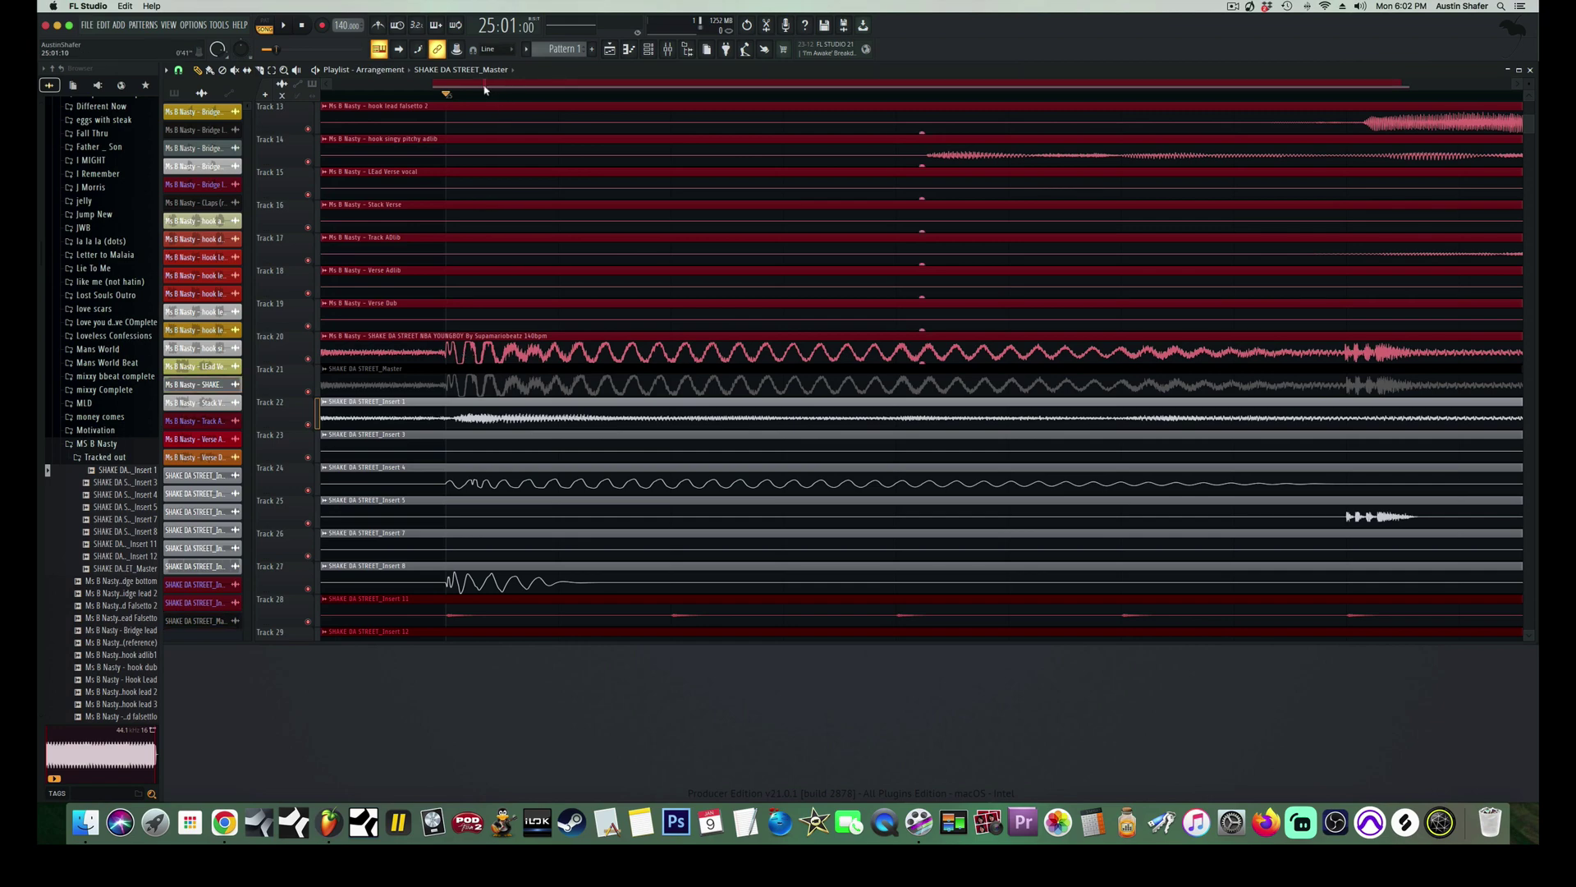
Clear the mistaken vocal clip selection and undo the accidentally added Track 1 clip
{"action": "left_click_drag", "start_coordinate": [487, 85], "coordinate": [796, 86]}
{"action": "left_click", "coordinate": [512, 260], "text": "super"}
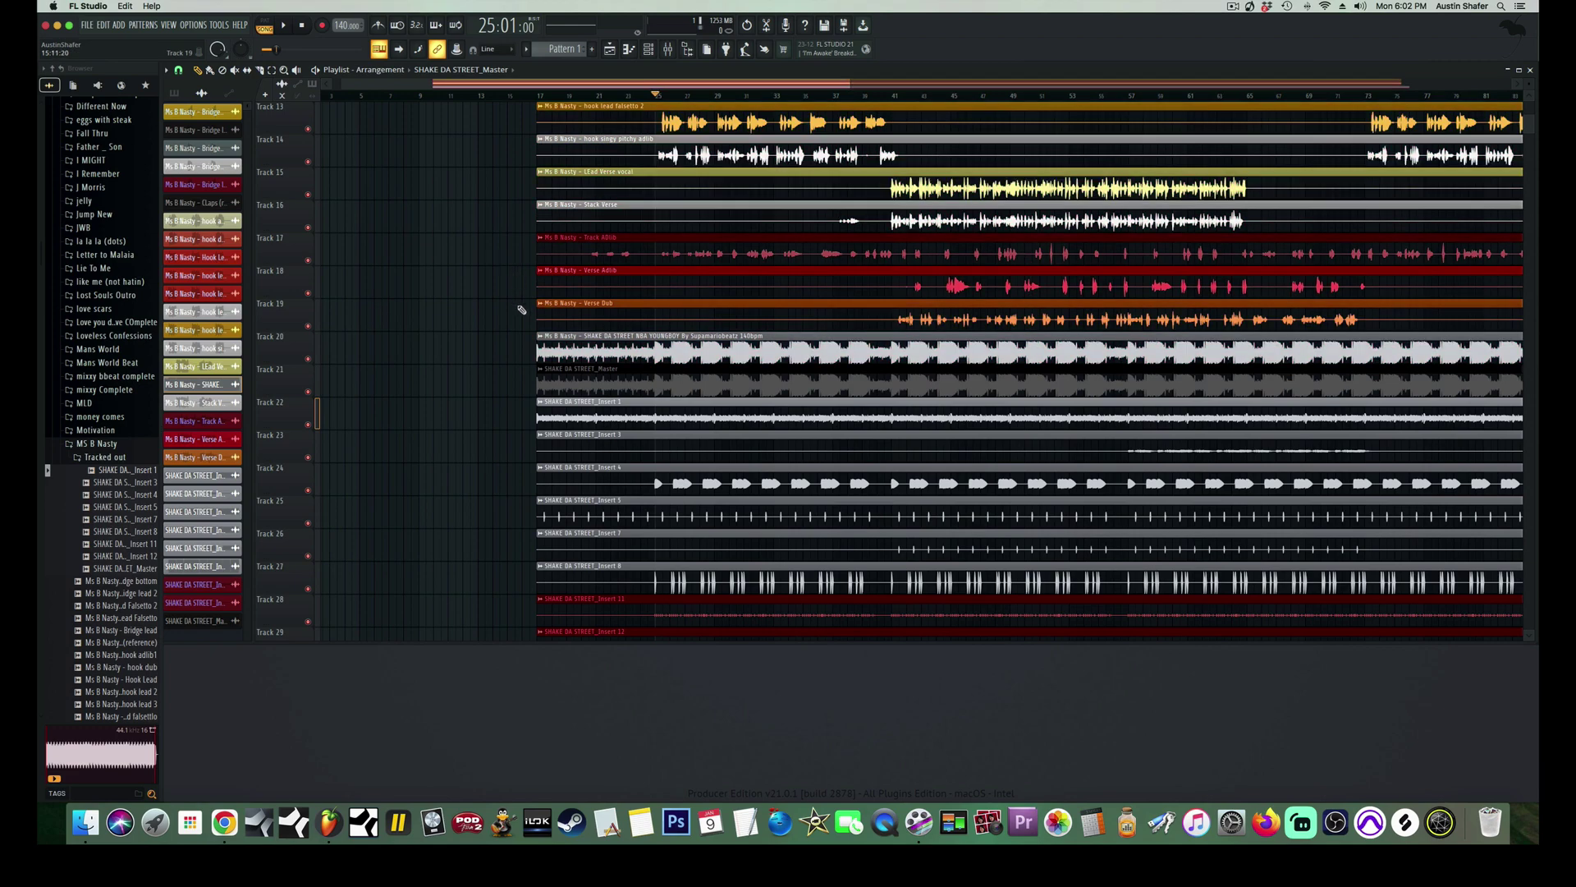
{"action": "left_click_drag", "start_coordinate": [533, 355], "coordinate": [539, 486]}
{"action": "left_click", "coordinate": [534, 124]}
{"action": "key", "text": "super+z"}
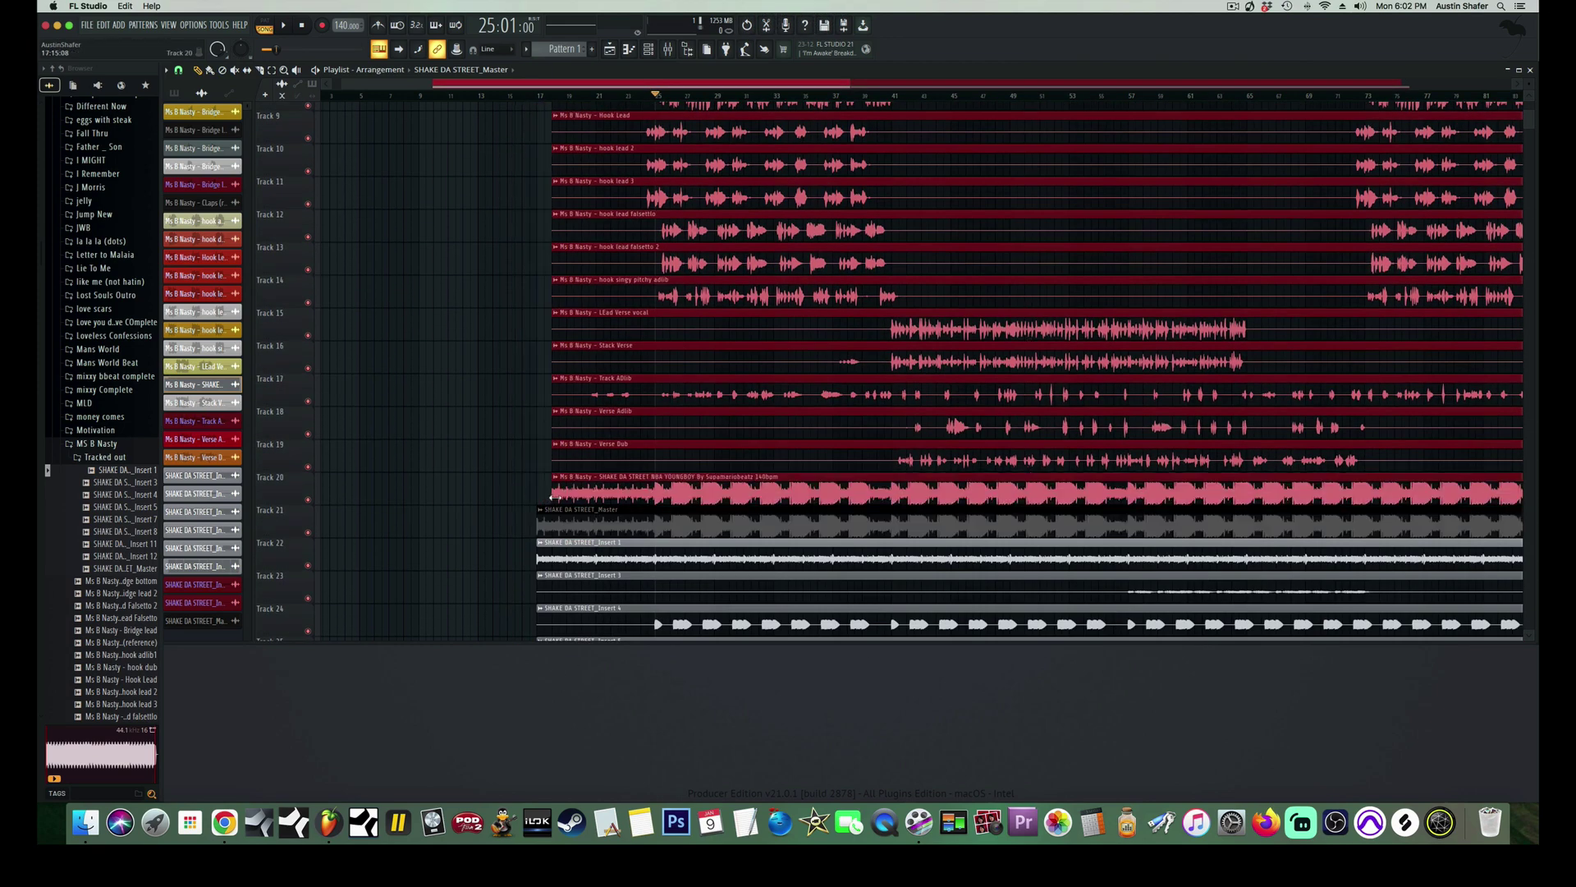
Select the beat stem clips on Tracks 21–29 and zoom in tightly on their starting point
{"action": "scroll", "coordinate": [525, 482], "scroll_direction": "down", "scroll_amount": 5}
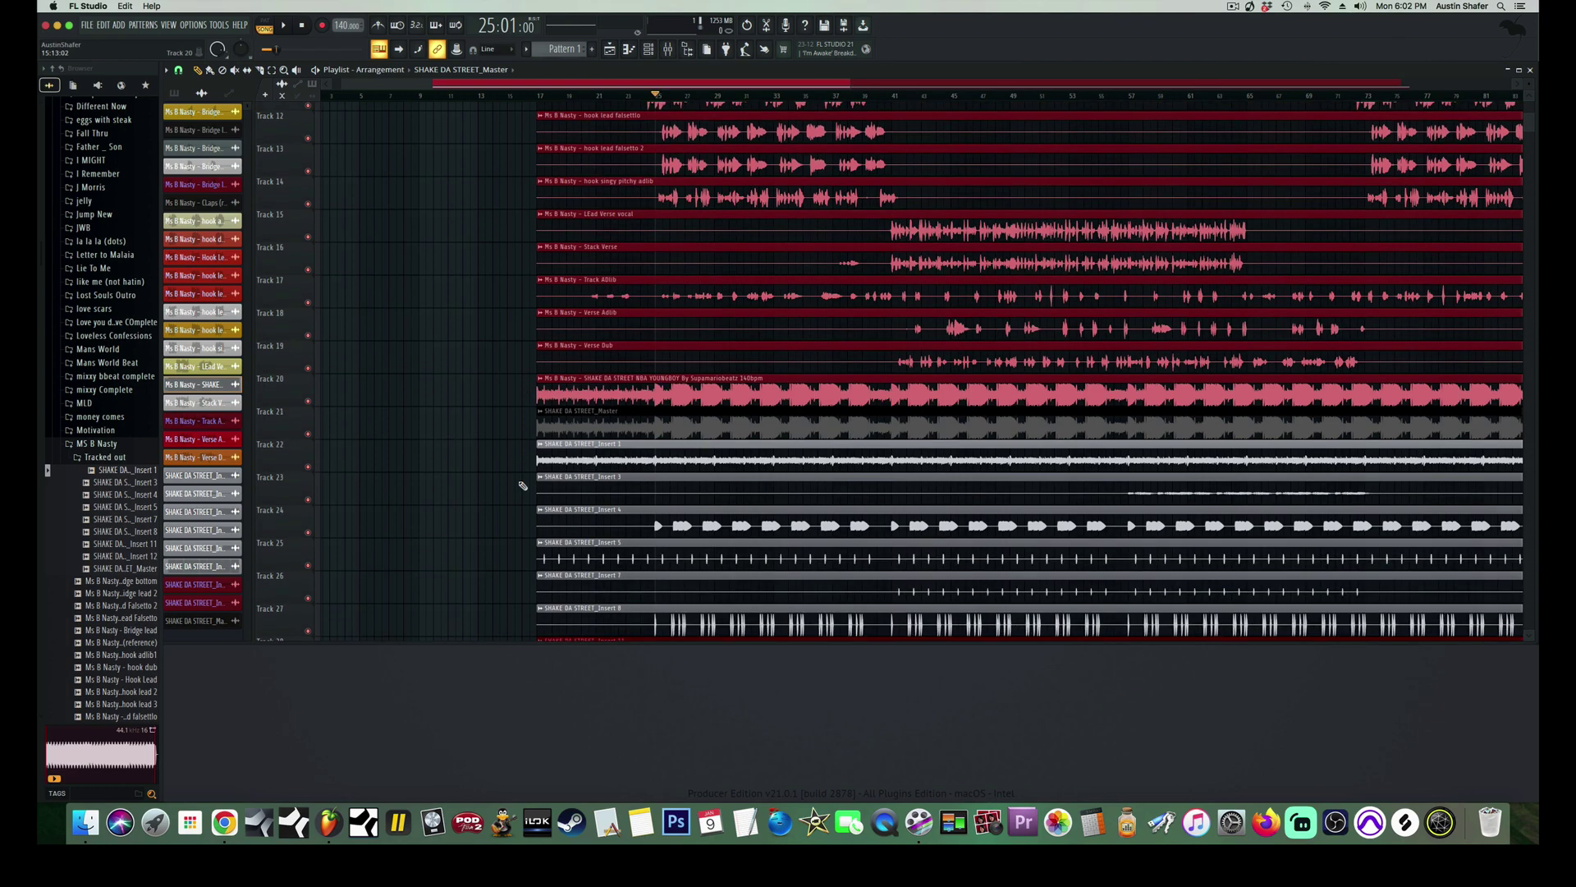
{"action": "left_click", "coordinate": [511, 408]}
{"action": "left_click_drag", "start_coordinate": [511, 408], "coordinate": [643, 550]}
{"action": "scroll", "coordinate": [643, 550], "scroll_direction": "up", "scroll_amount": 1}
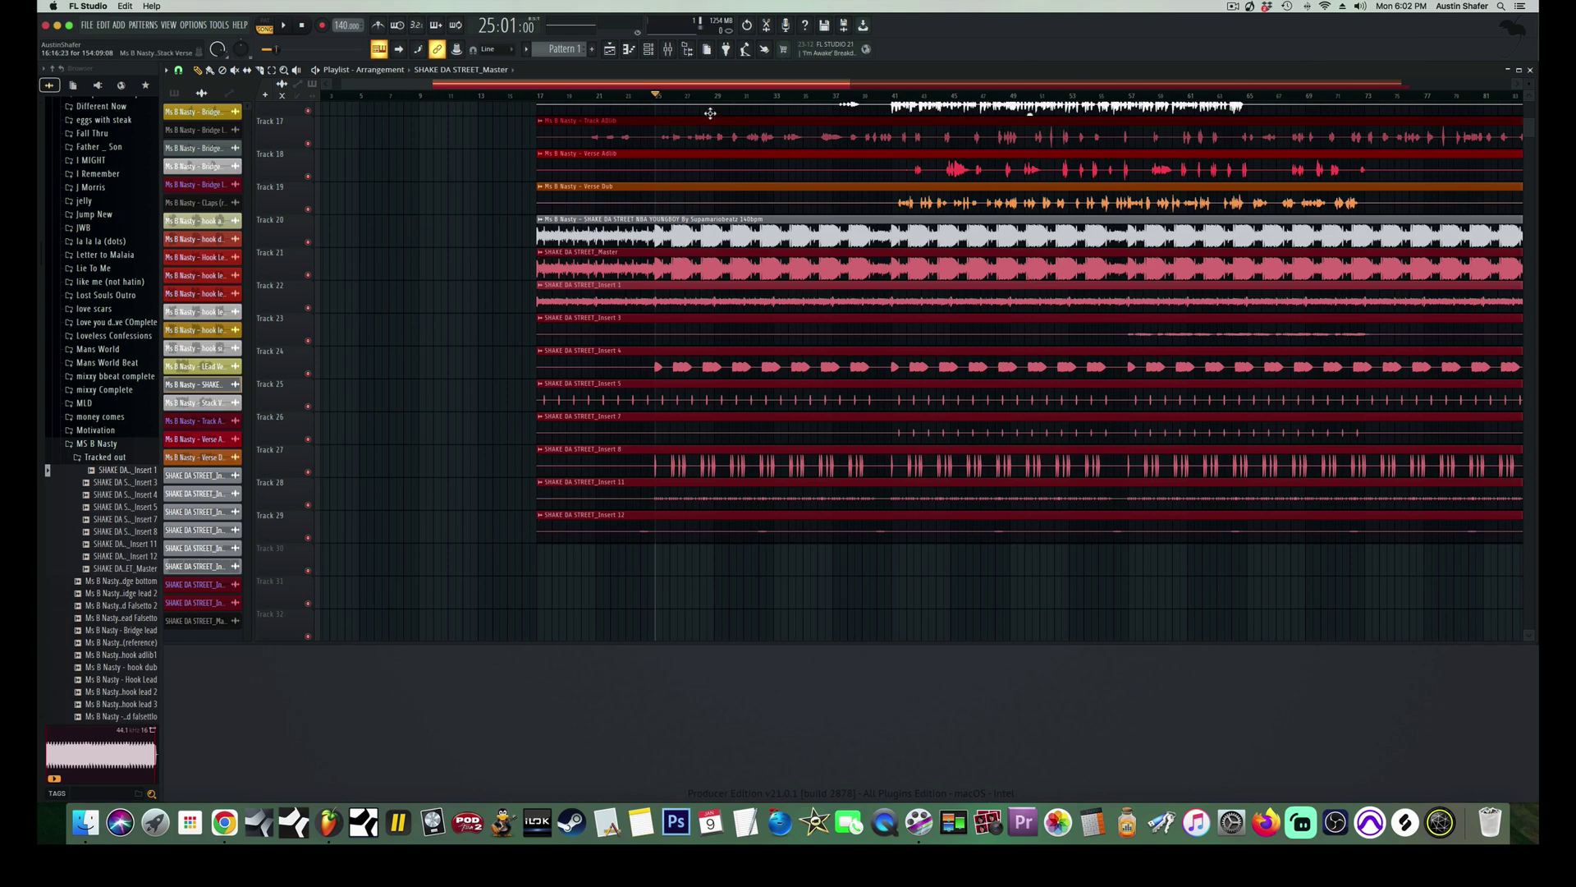
{"action": "left_click_drag", "start_coordinate": [342, 86], "coordinate": [522, 84]}
{"action": "mouse_move", "coordinate": [848, 88]}
{"action": "left_mouse_down"}
{"action": "mouse_move", "coordinate": [533, 110]}
{"action": "mouse_move", "coordinate": [482, 92]}
{"action": "left_mouse_up"}
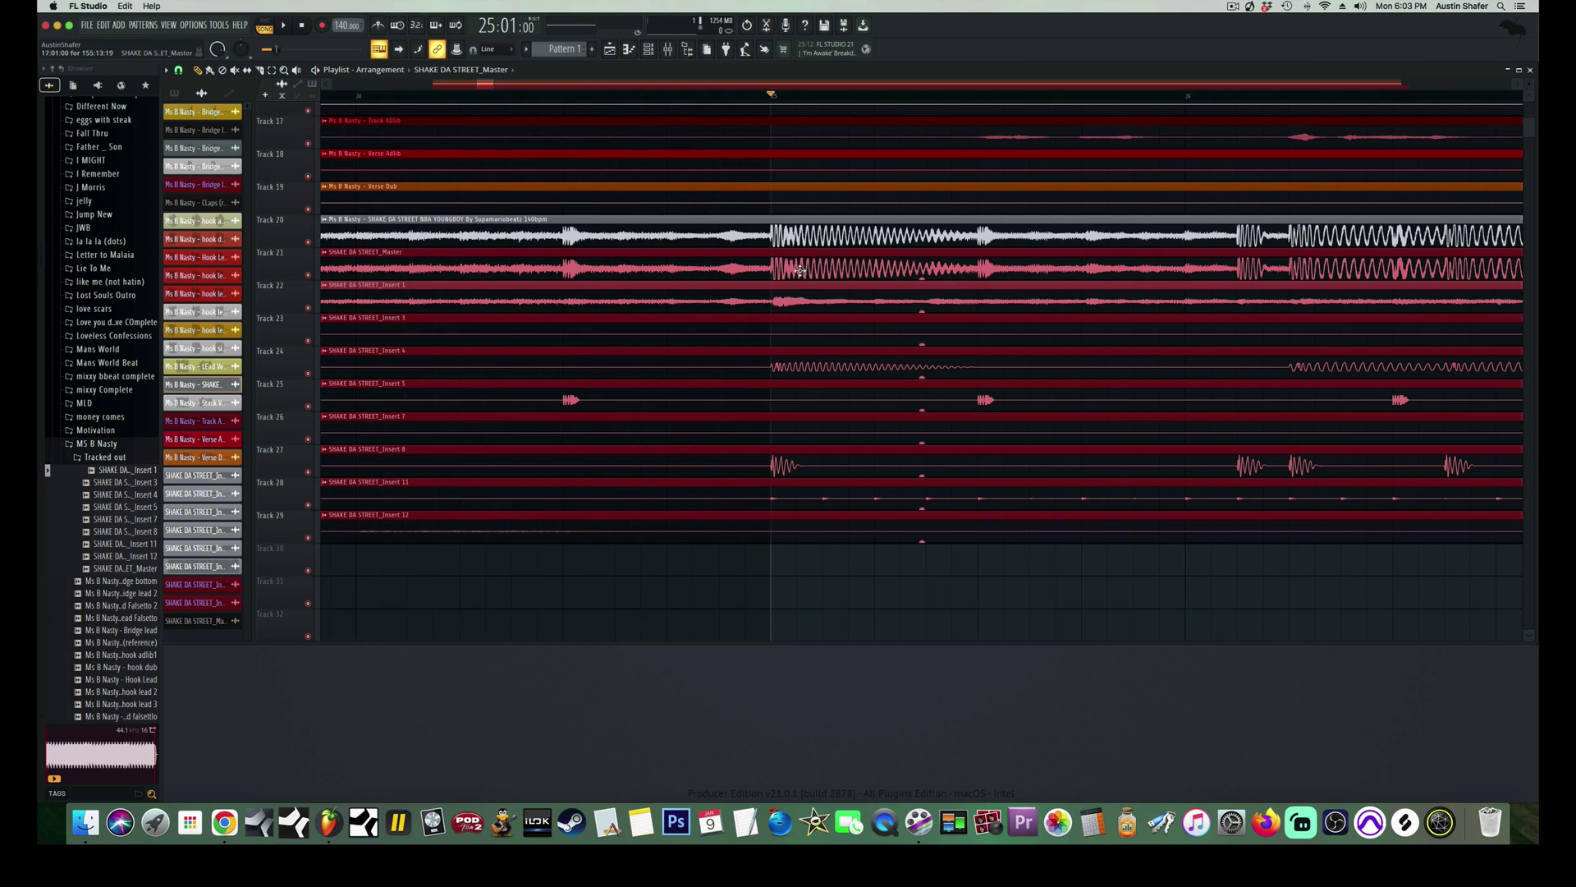
Nudge the selected beat stems slightly left onto the grid, then zoom back out to the whole arrangement
{"action": "left_click_drag", "start_coordinate": [793, 274], "coordinate": [793, 276]}
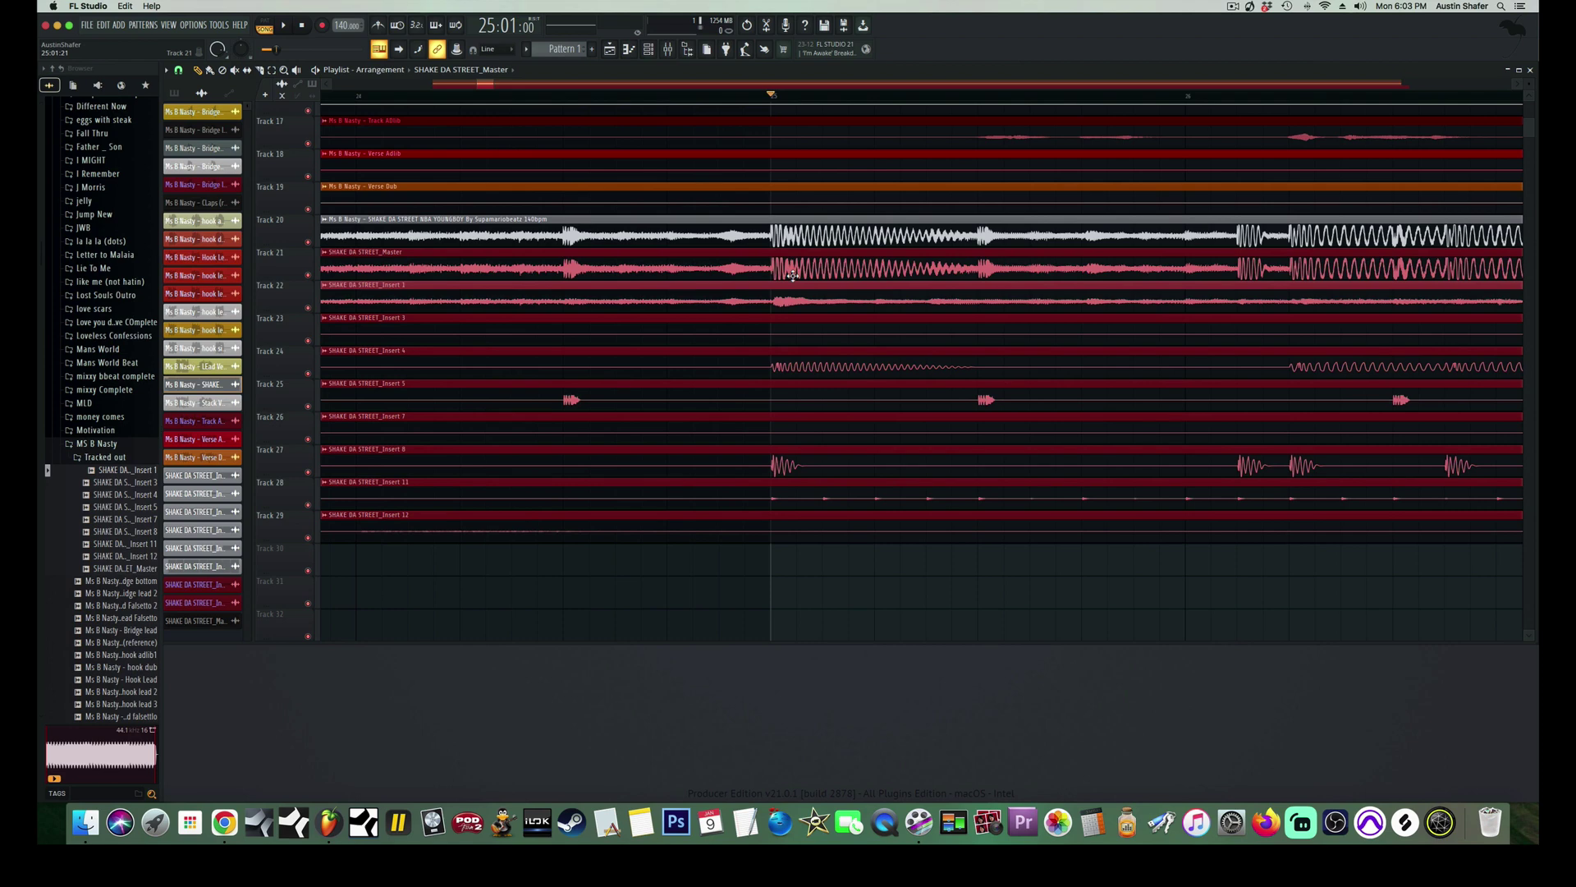
{"action": "left_click_drag", "start_coordinate": [793, 276], "coordinate": [791, 276]}
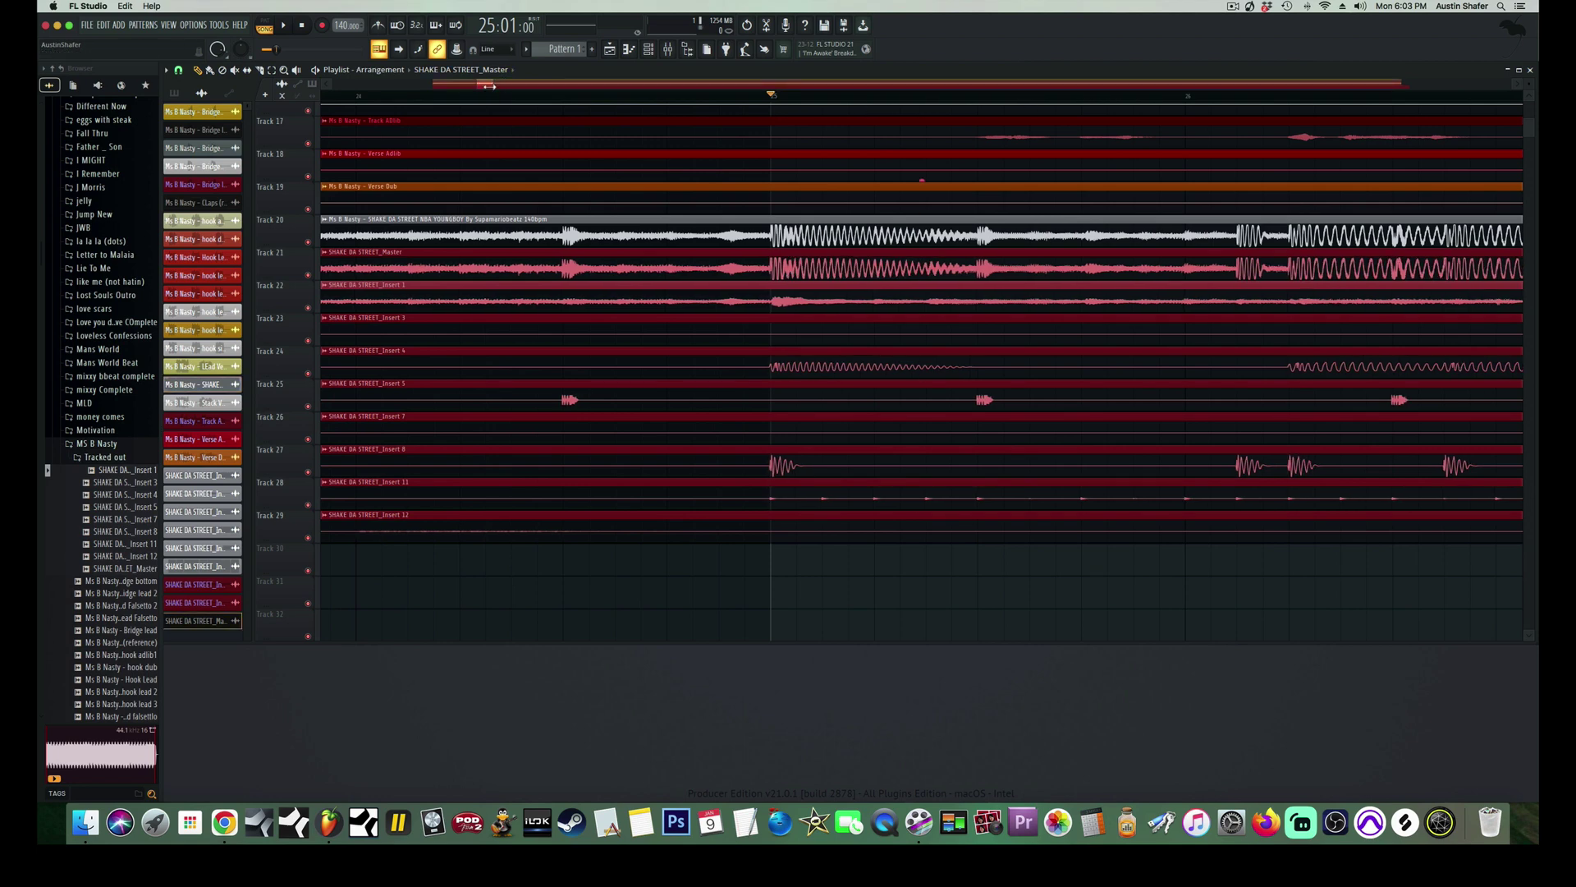
{"action": "left_click_drag", "start_coordinate": [489, 86], "coordinate": [483, 92]}
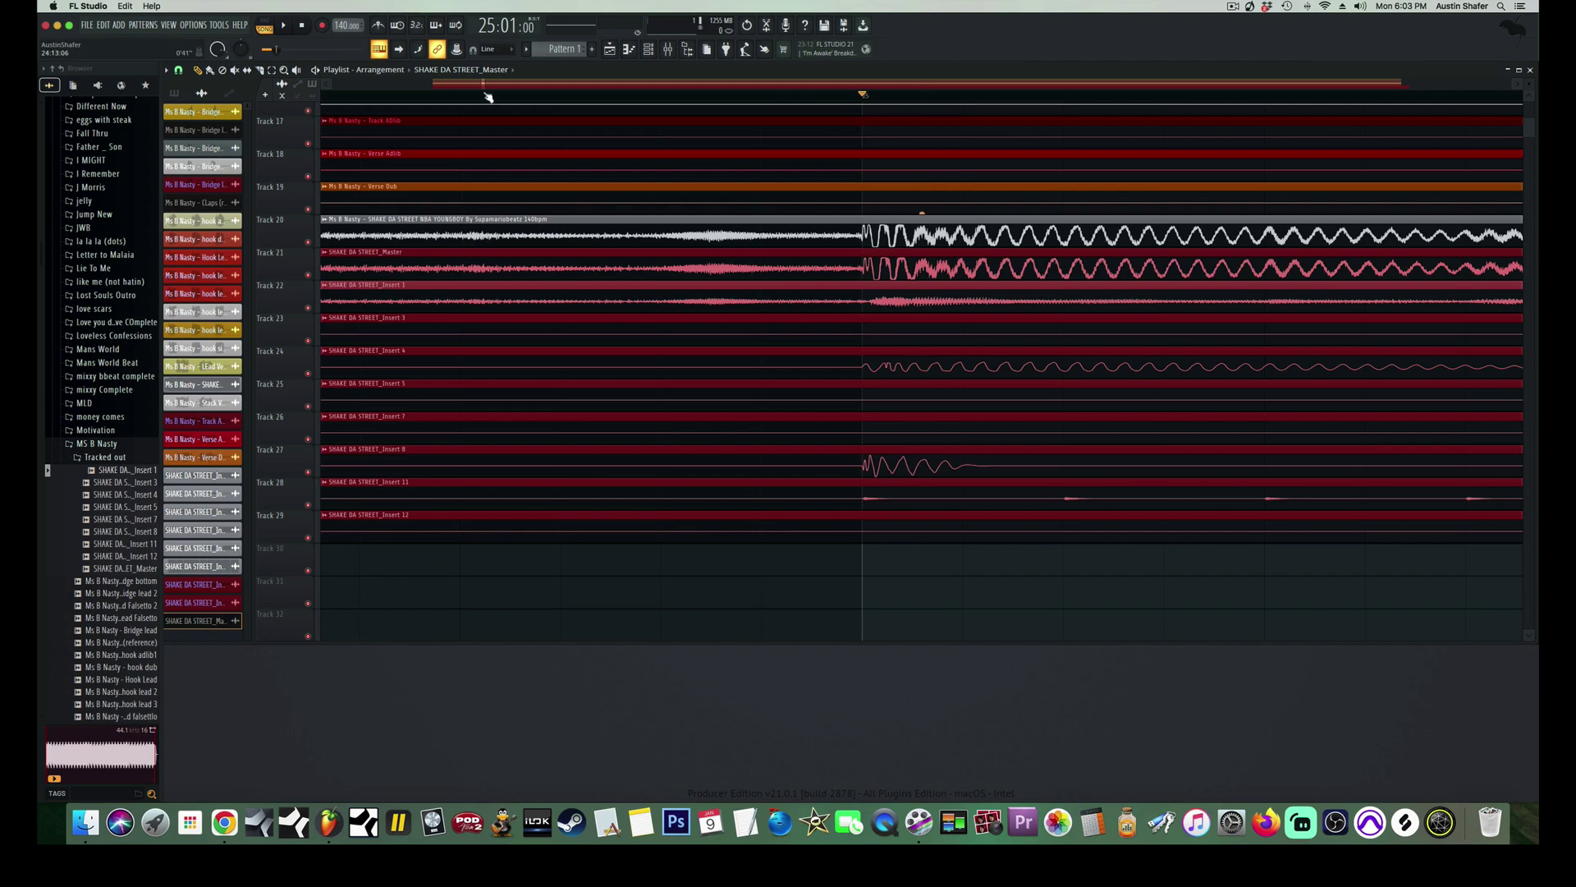
{"action": "left_click_drag", "start_coordinate": [484, 88], "coordinate": [1137, 88]}
{"action": "left_click_drag", "start_coordinate": [924, 86], "coordinate": [698, 84]}
{"action": "left_click_drag", "start_coordinate": [988, 88], "coordinate": [1402, 85]}
Delete the SHAKE DA STREET_Master clip and move the eight remaining beat stems up one track
{"action": "left_click", "coordinate": [521, 603], "text": "super"}
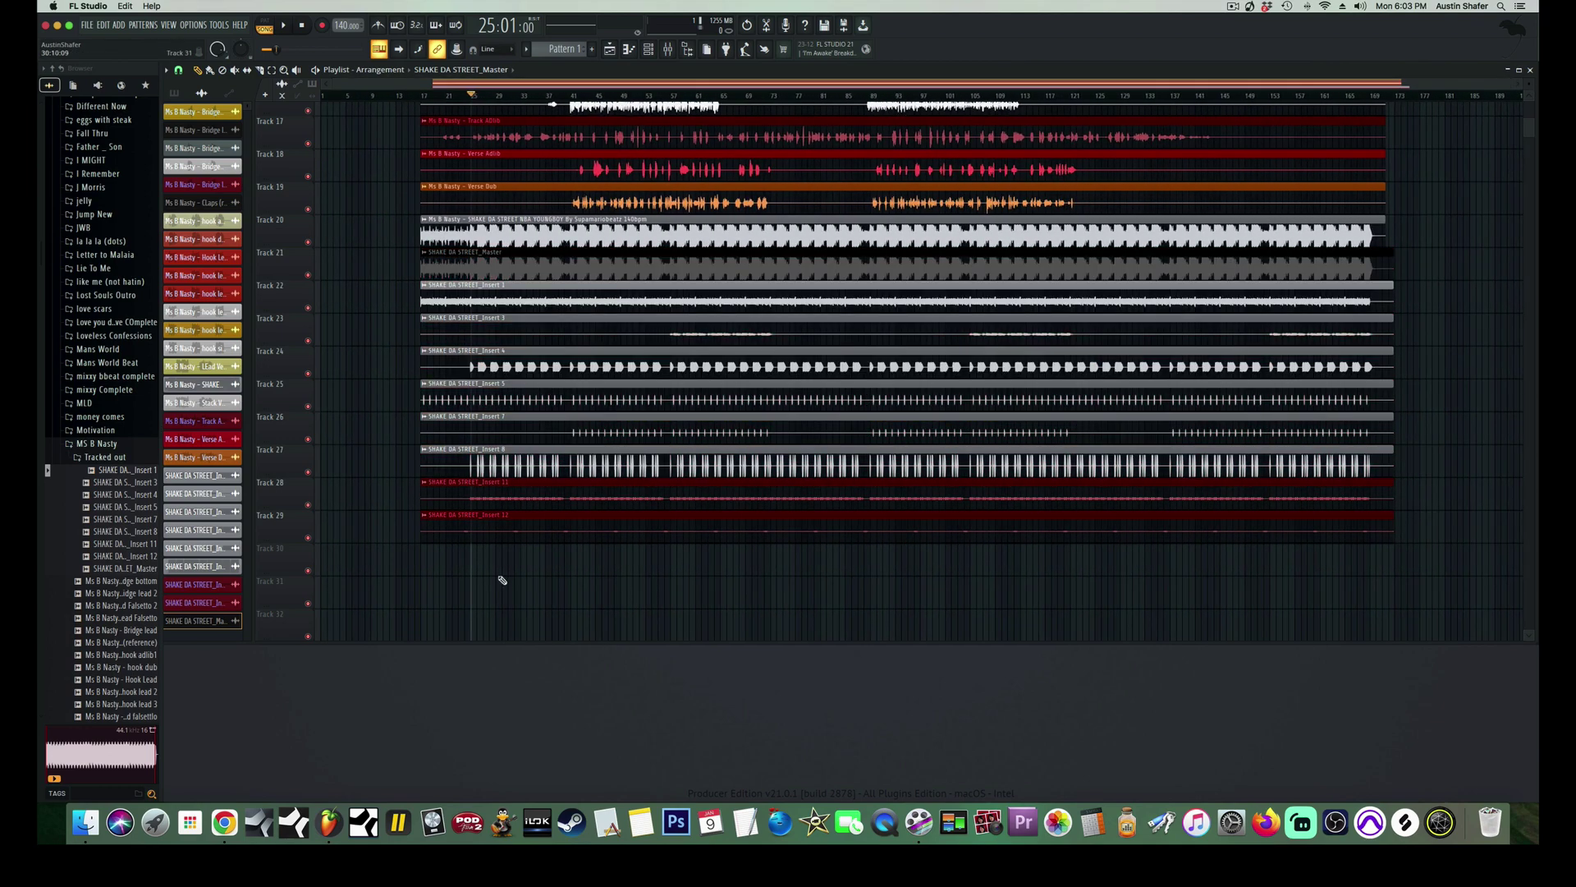
{"action": "scroll", "coordinate": [464, 548], "scroll_direction": "up", "scroll_amount": 2}
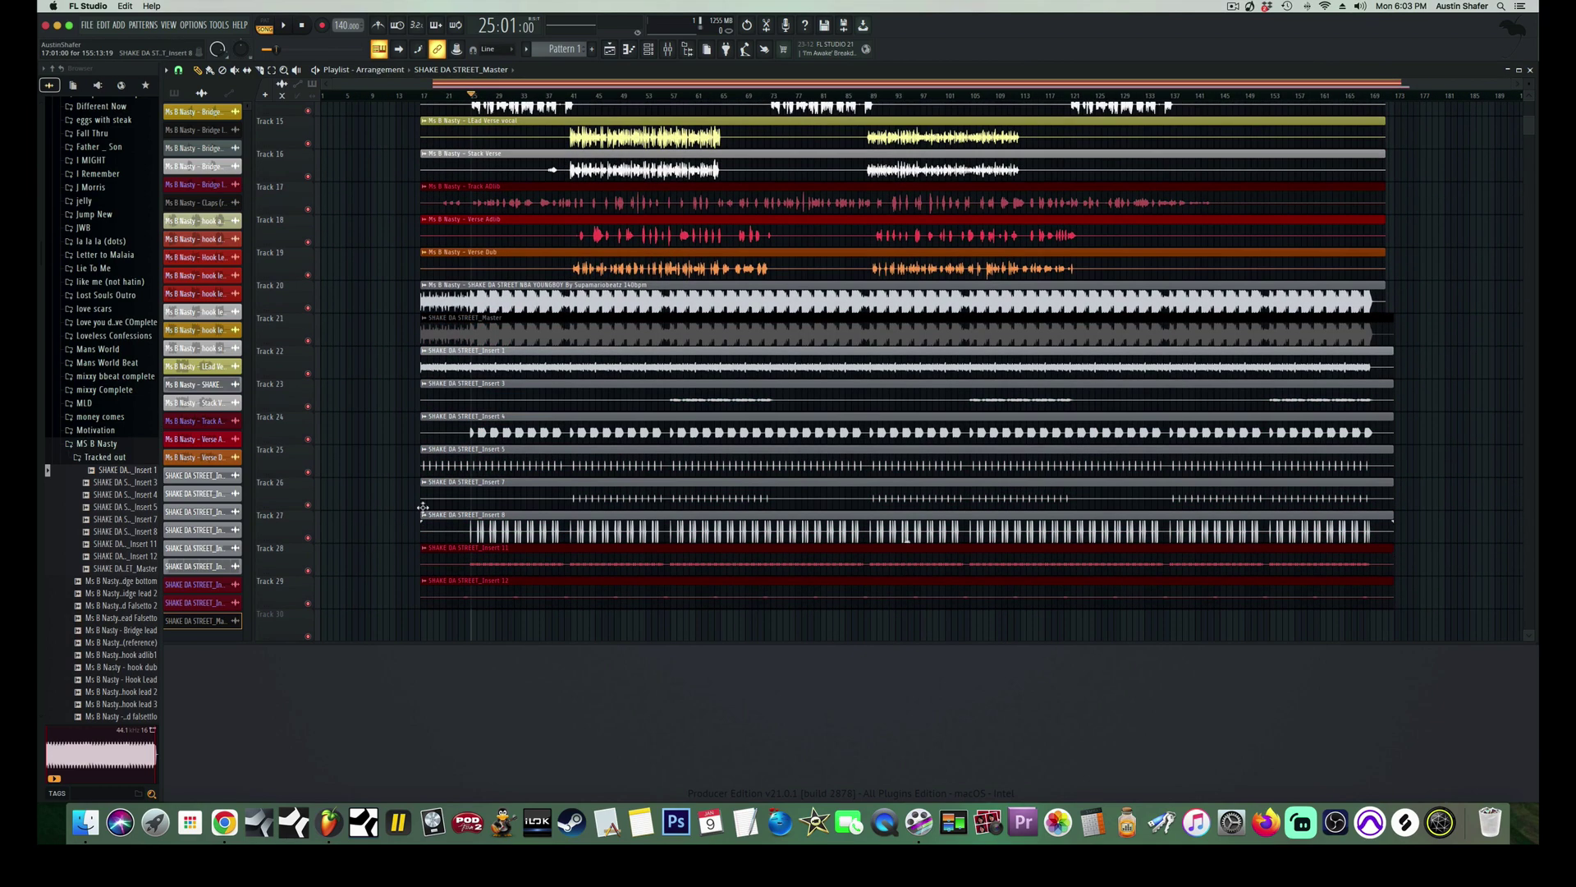
{"action": "right_click", "coordinate": [452, 335]}
{"action": "left_click_drag", "start_coordinate": [387, 361], "coordinate": [481, 596]}
{"action": "key", "text": "shift+Up"}
Mute the Track 20 reference beat and play back from bar 19 to check the alignment
{"action": "scroll", "coordinate": [341, 299], "scroll_direction": "up", "scroll_amount": 2}
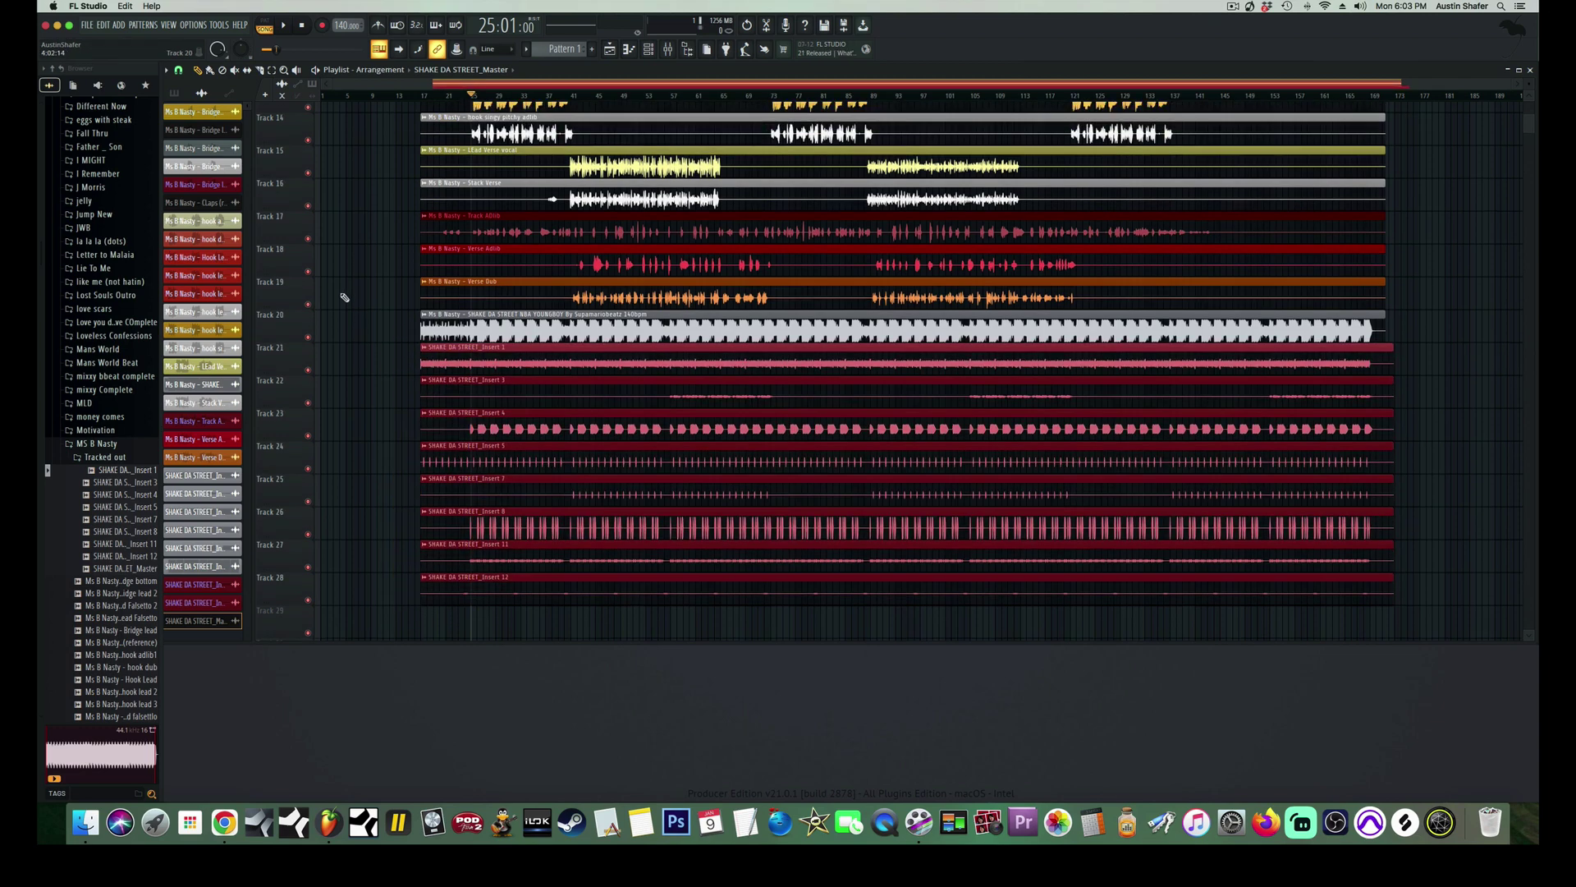
{"action": "left_click", "coordinate": [310, 374]}
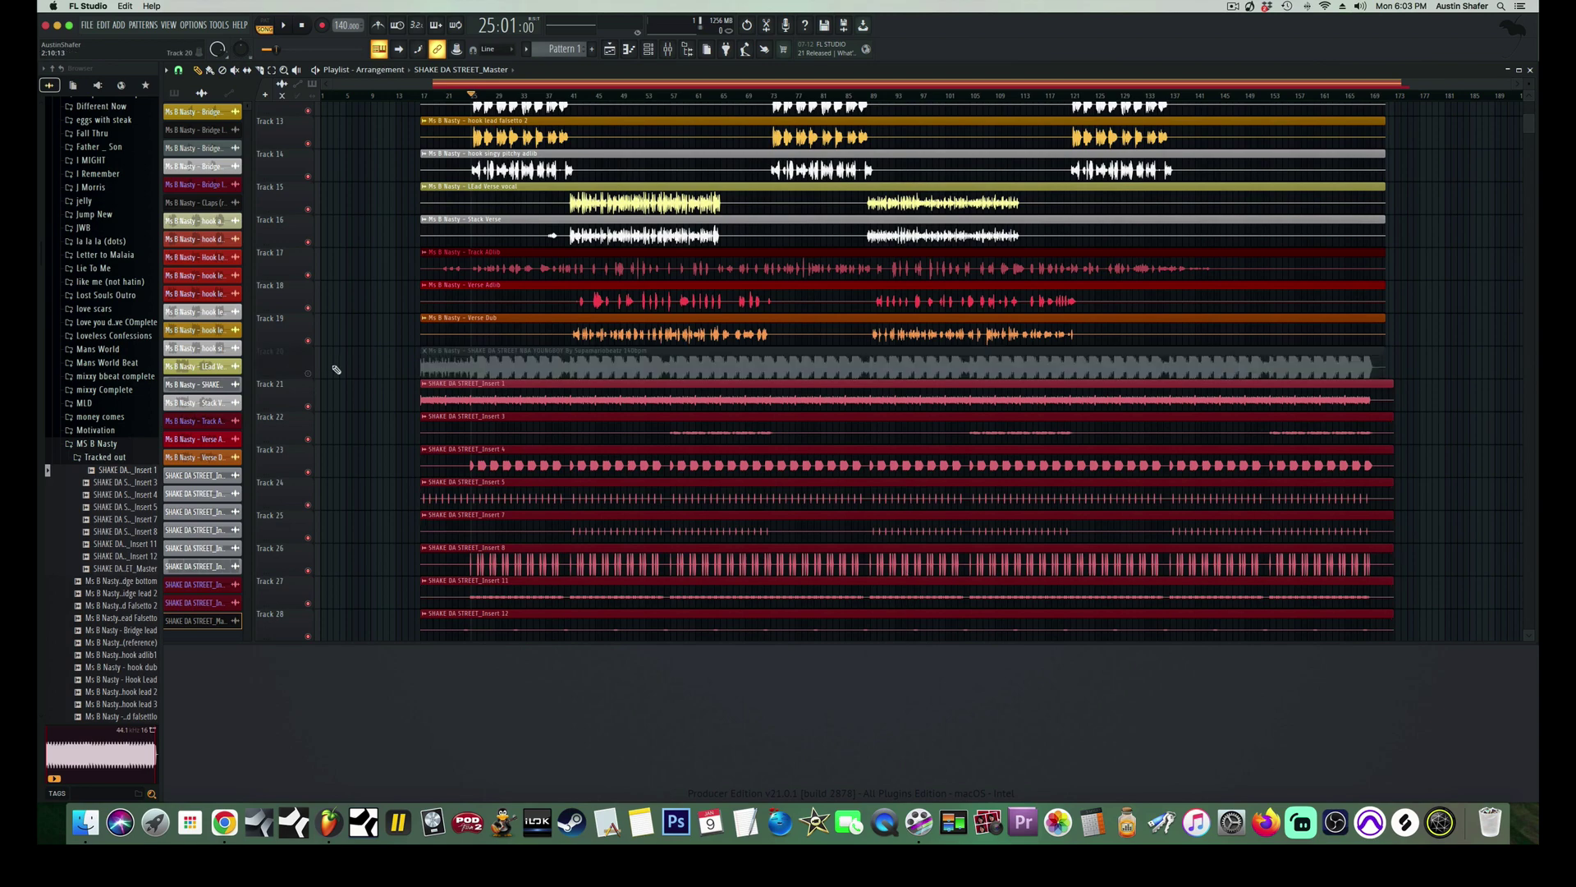
{"action": "left_click", "coordinate": [370, 353]}
{"action": "left_click", "coordinate": [461, 96]}
{"action": "left_click", "coordinate": [438, 97]}
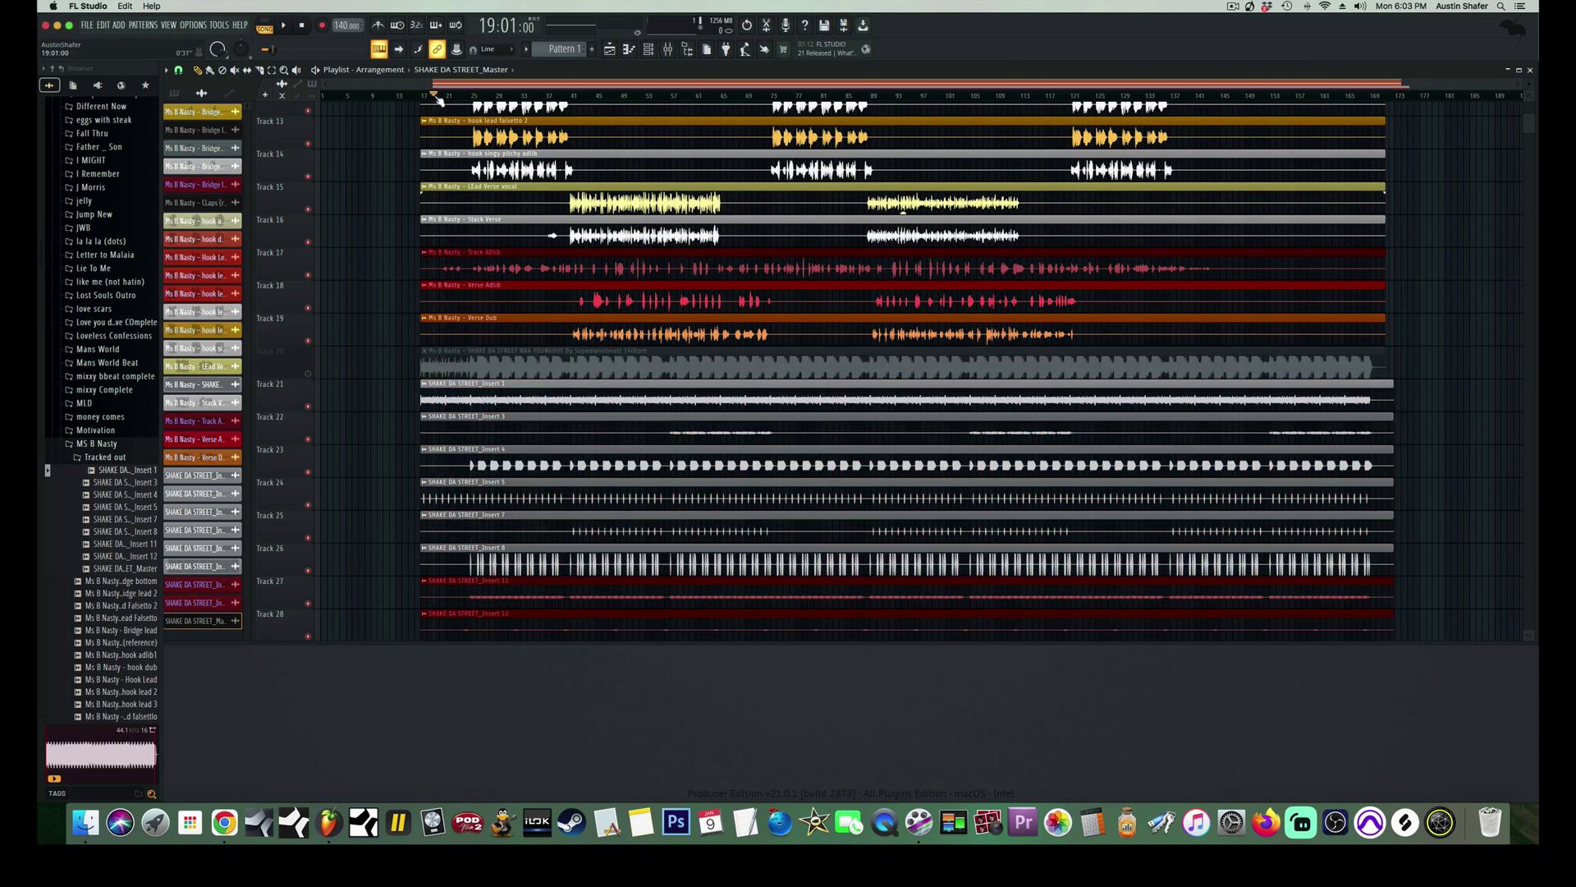
{"action": "scroll", "coordinate": [402, 206], "scroll_direction": "up", "scroll_amount": 12}
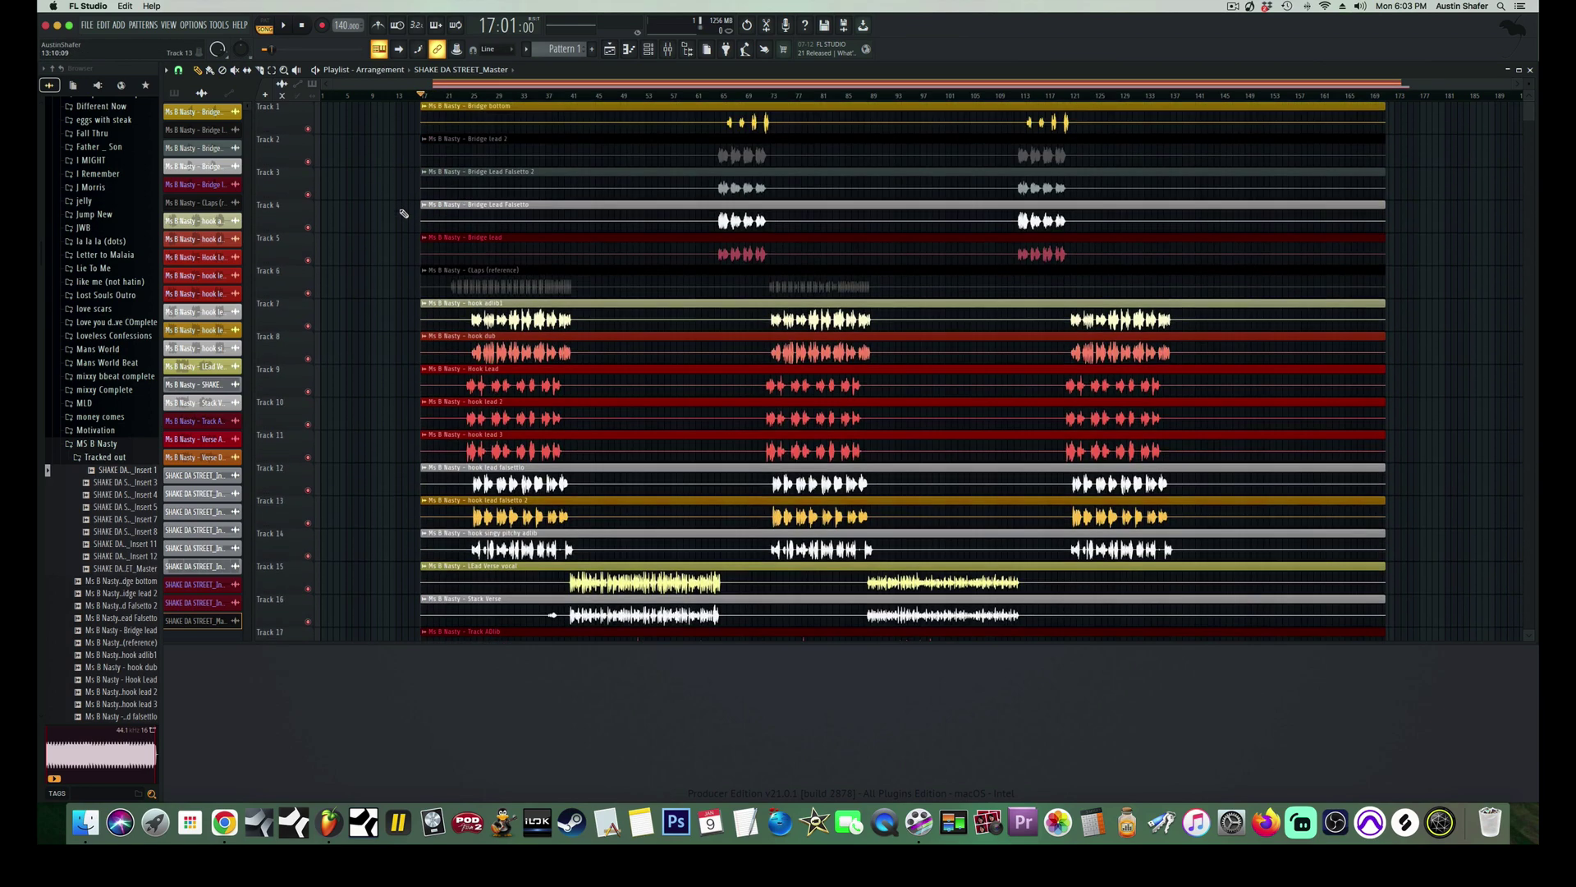
{"action": "scroll", "coordinate": [404, 214], "scroll_direction": "down", "scroll_amount": 18}
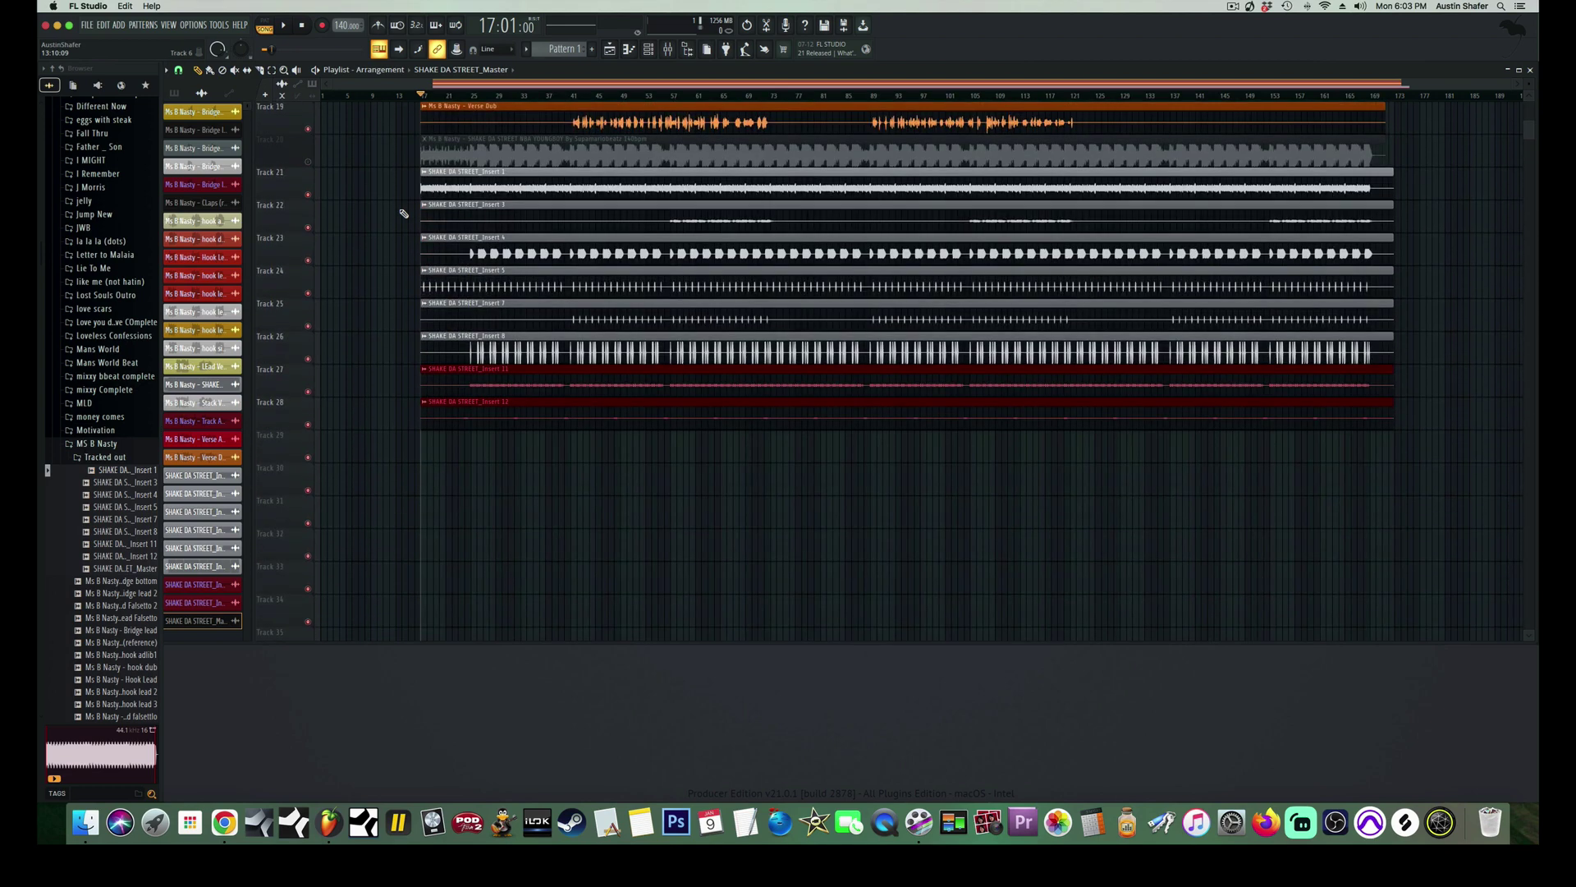
{"action": "key", "text": "space"}
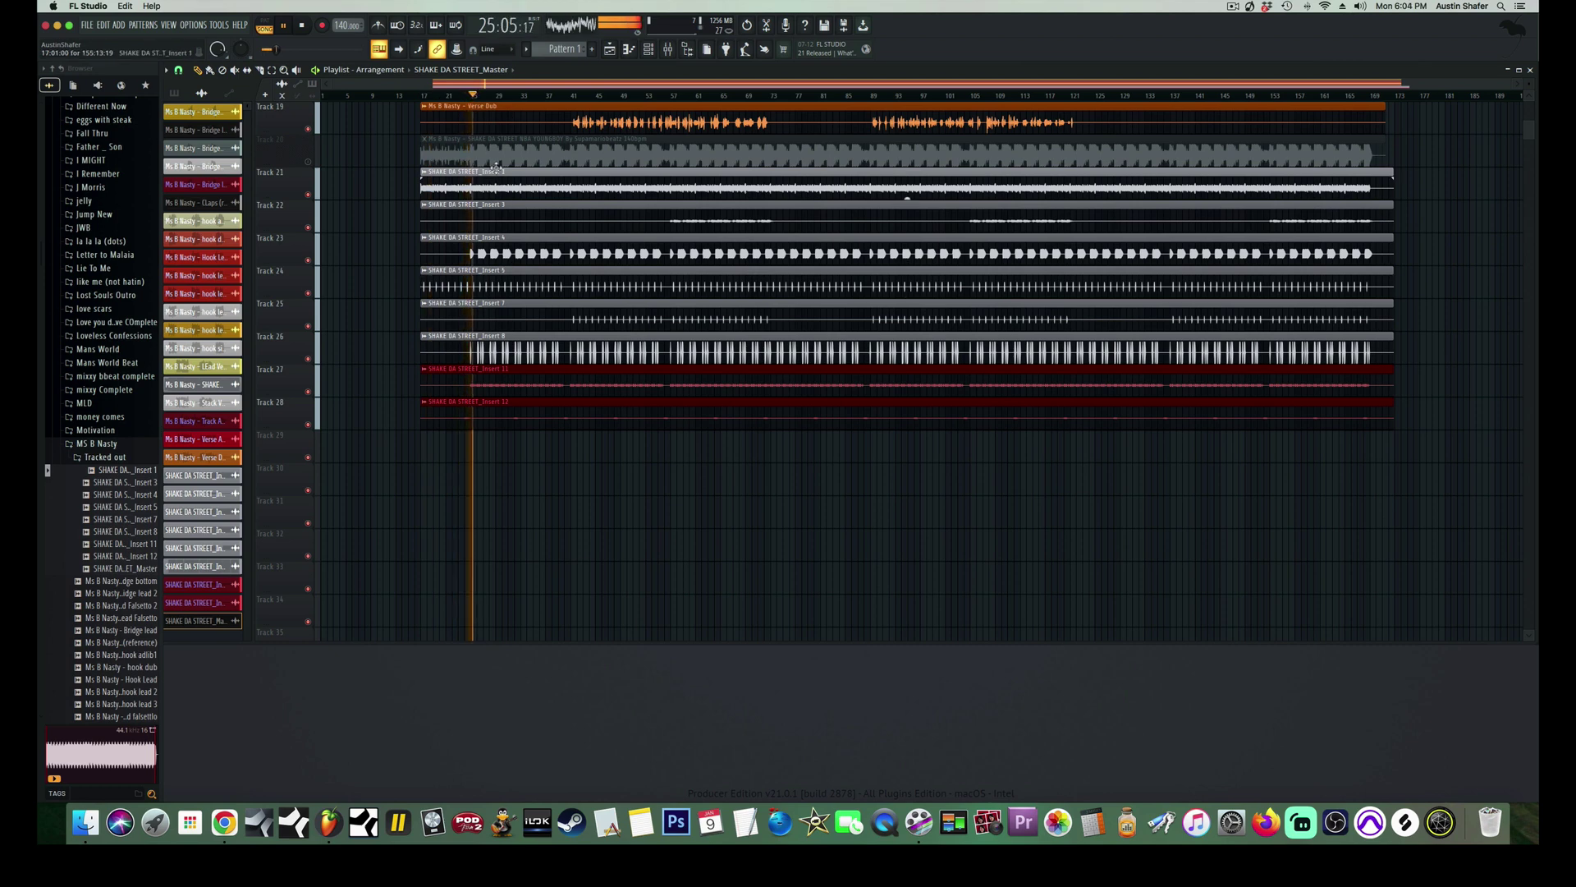
{"action": "scroll", "coordinate": [660, 461], "scroll_direction": "up", "scroll_amount": 1}
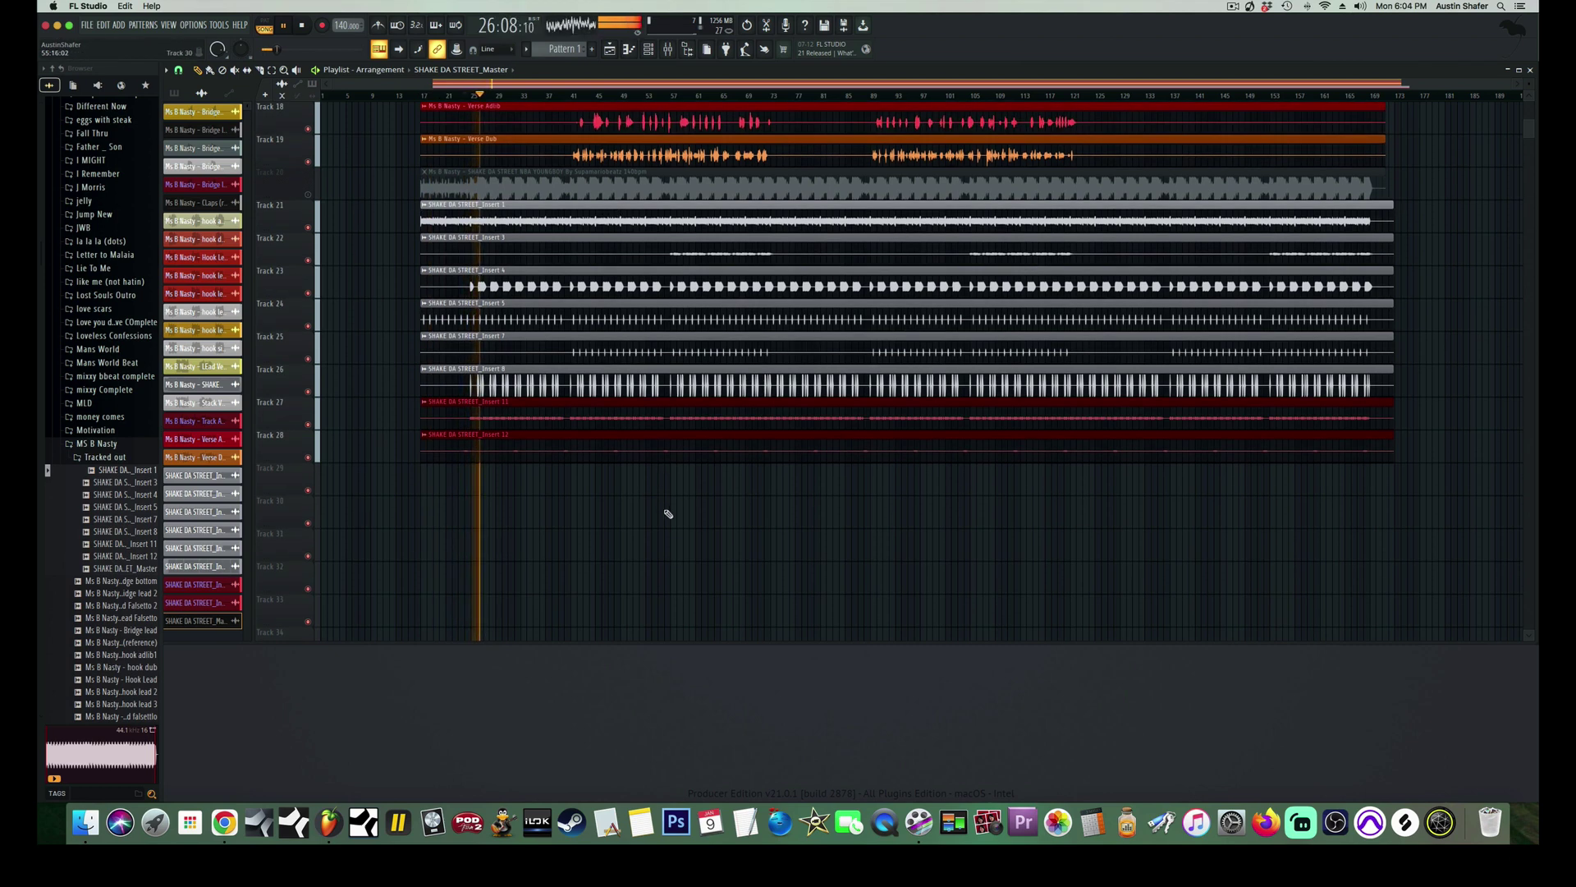
{"action": "scroll", "coordinate": [629, 525], "scroll_direction": "up", "scroll_amount": 1}
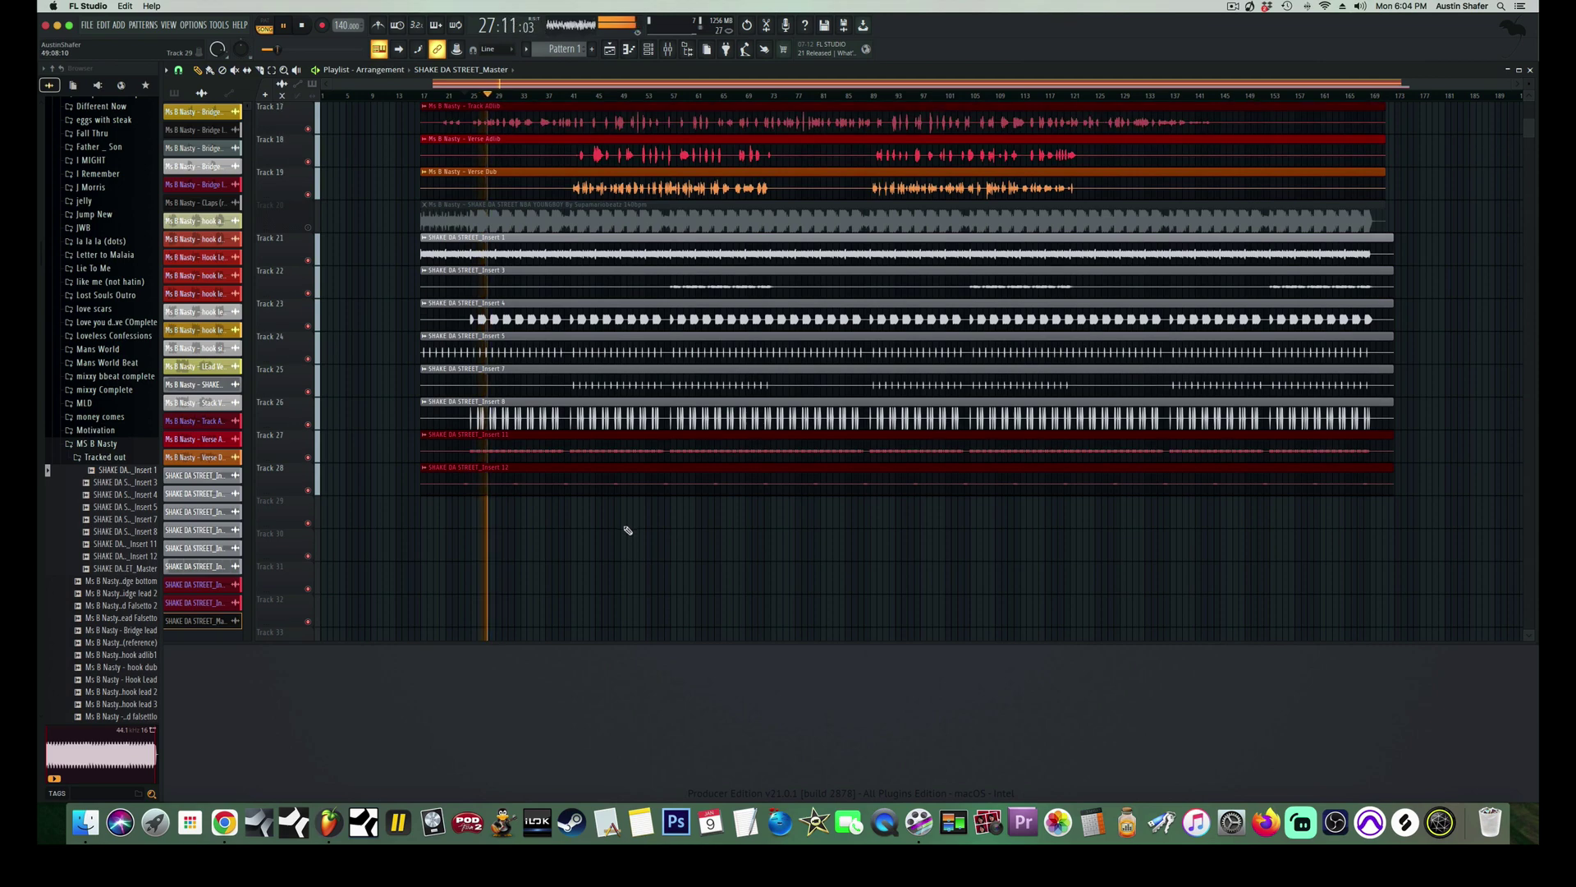